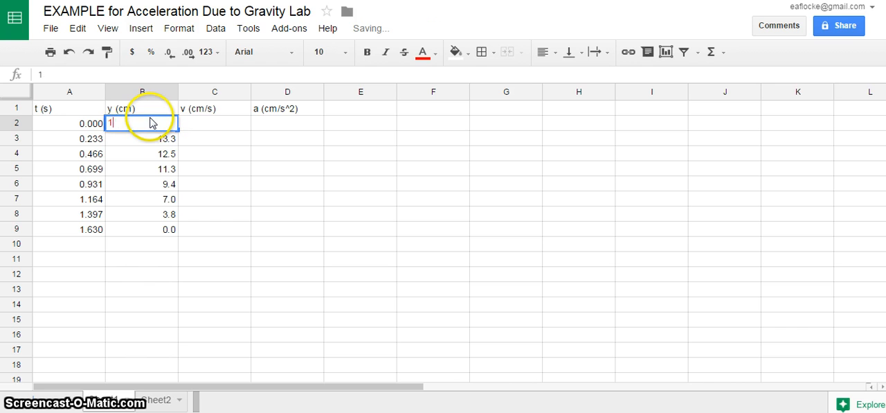
Enter 13.4 as the y value for time 0.000 in cell B2.
type("4")
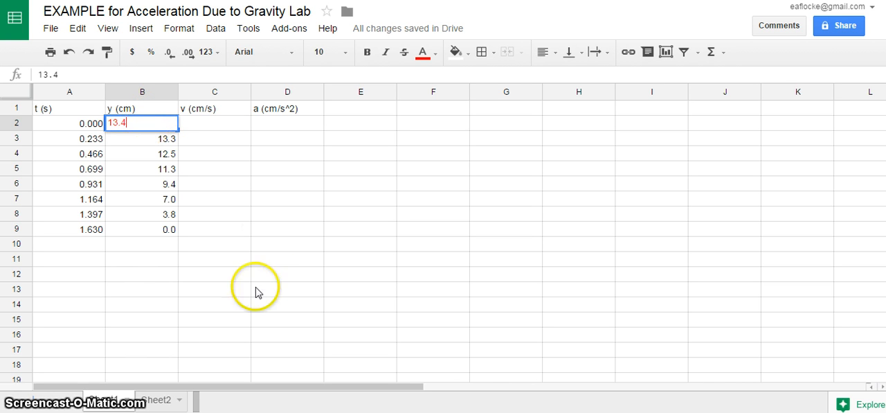
left_click(276, 260)
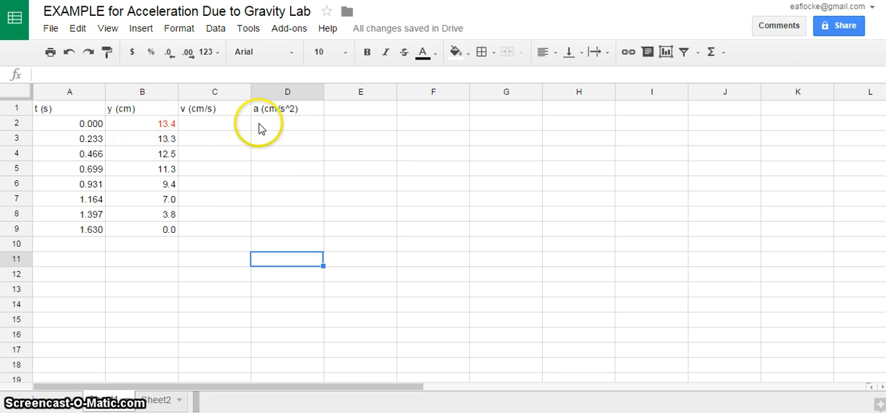
left_click(291, 228)
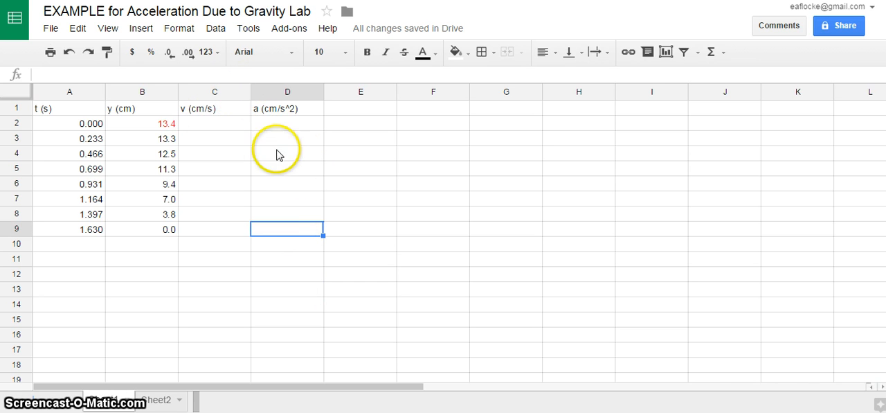
Insert a blank column between the y (cm) and v (cm/s) columns.
left_click(242, 92)
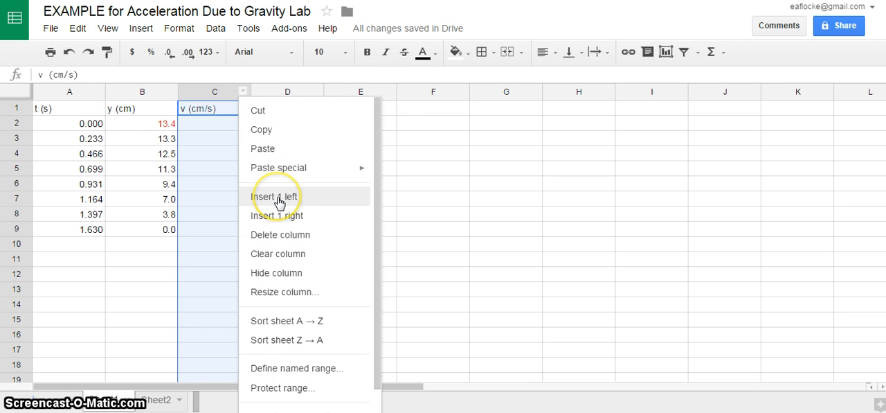
left_click(278, 199)
left_click(346, 201)
Enter the header "change in position" in C1 and widen column C to fit it.
left_click(210, 113)
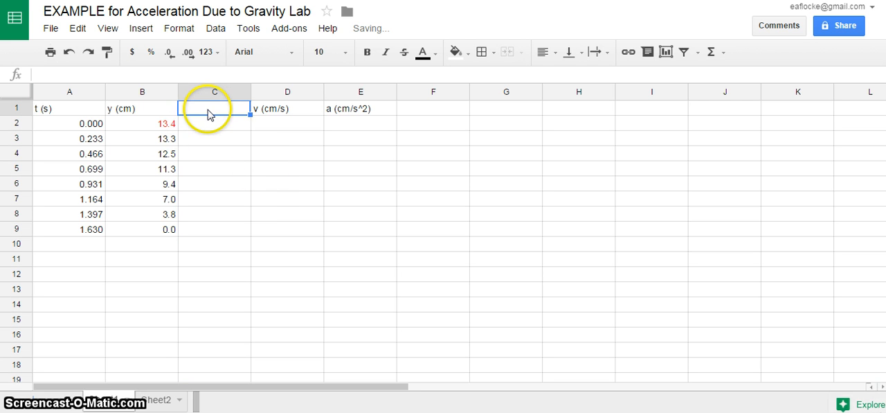
type("change in position")
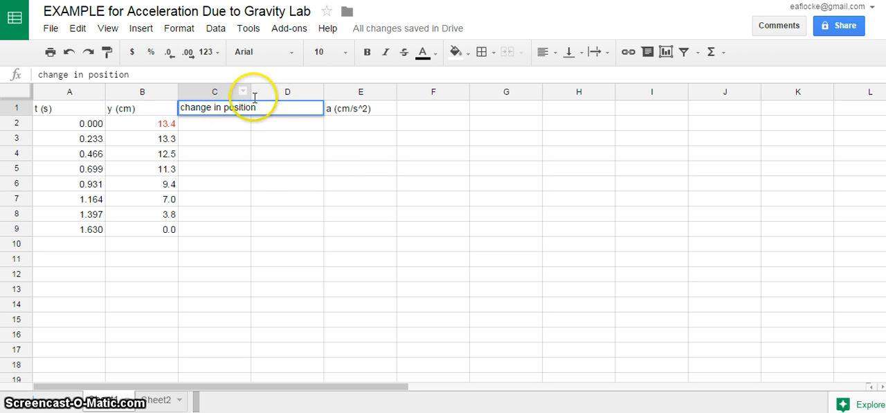
left_click_drag(250, 92, 272, 92)
left_click(360, 169)
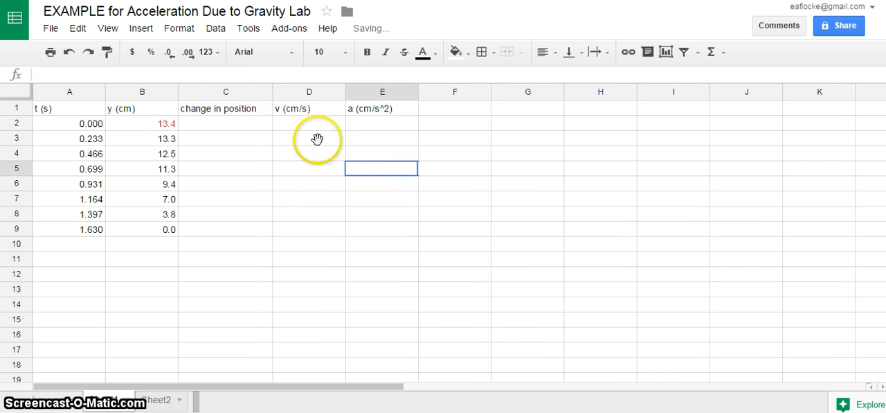
Add the unit to the C1 header so it reads "change in position (cm)" and fit the column width to it.
left_click(264, 109)
left_click(146, 74)
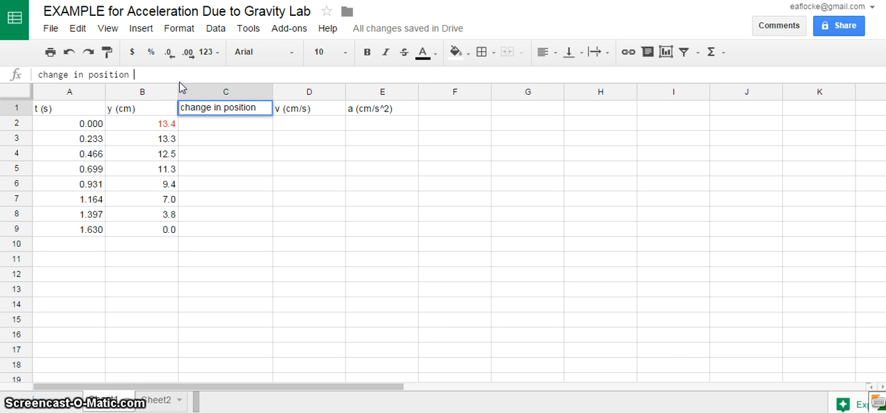
type("c")
key("BackSpace")
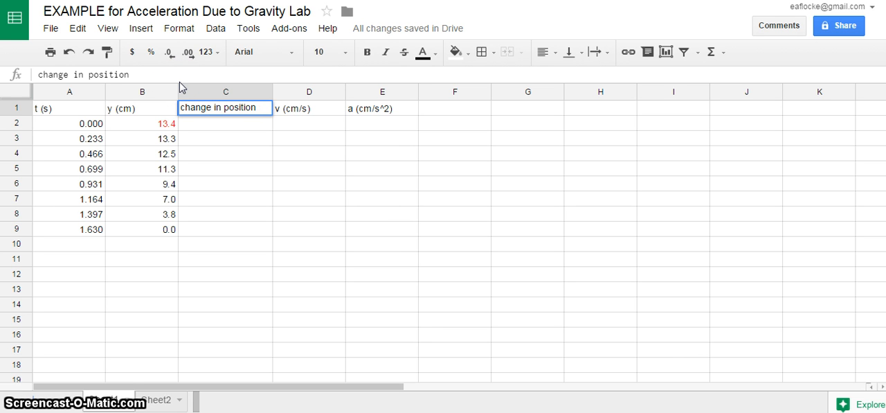
type("(cm)")
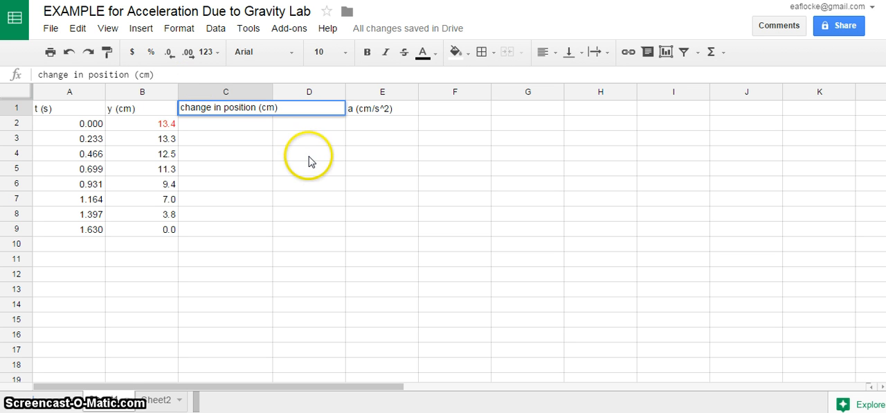
left_click(296, 135)
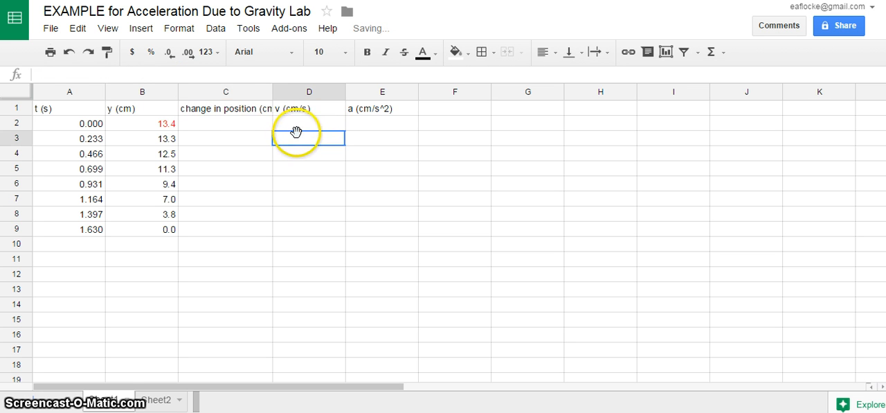
double_click(271, 90)
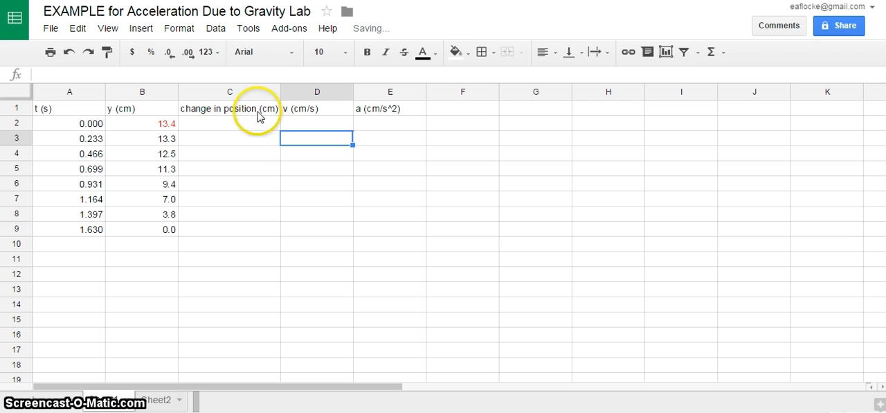
Shorten the C1 header to "change in y (cm)" and narrow column C to match.
left_click(257, 109)
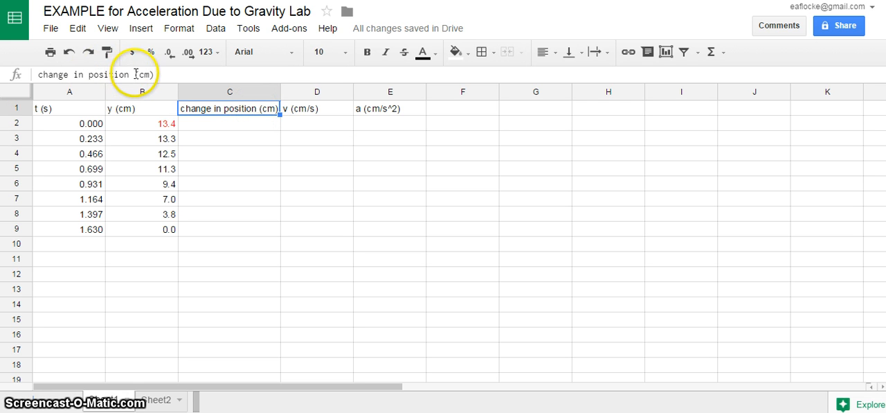
left_click_drag(132, 75, 89, 74)
type("y")
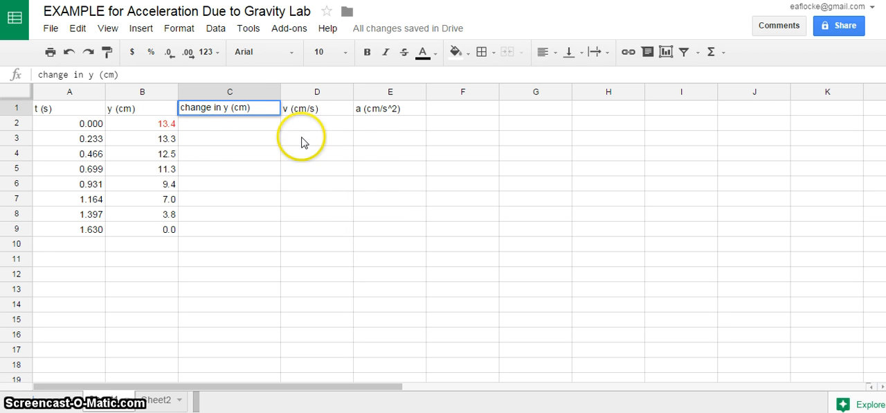
left_click(319, 140)
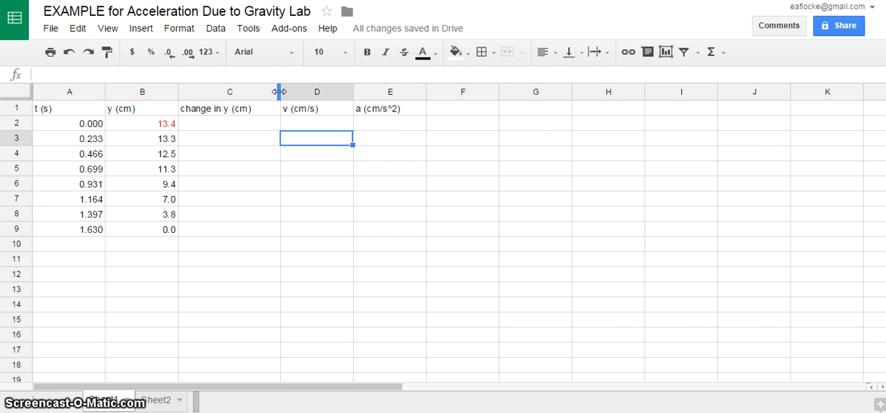
left_click_drag(278, 91, 253, 91)
Enter the formula =B3-B2 in C3 to calculate the first change in y.
left_click(223, 123)
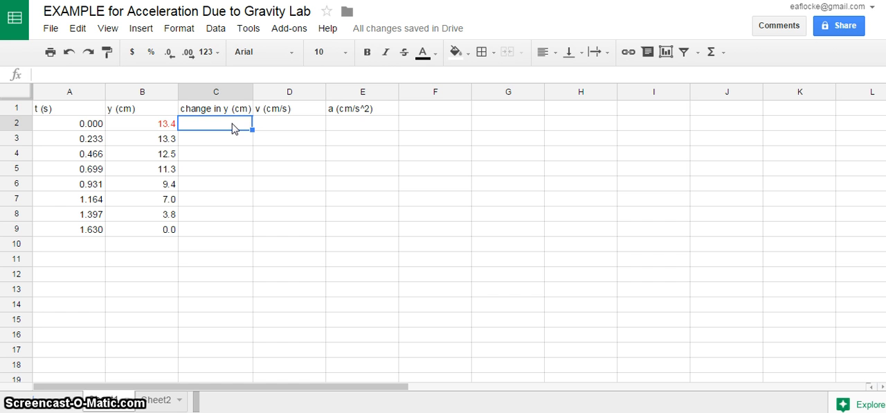
left_click(227, 142)
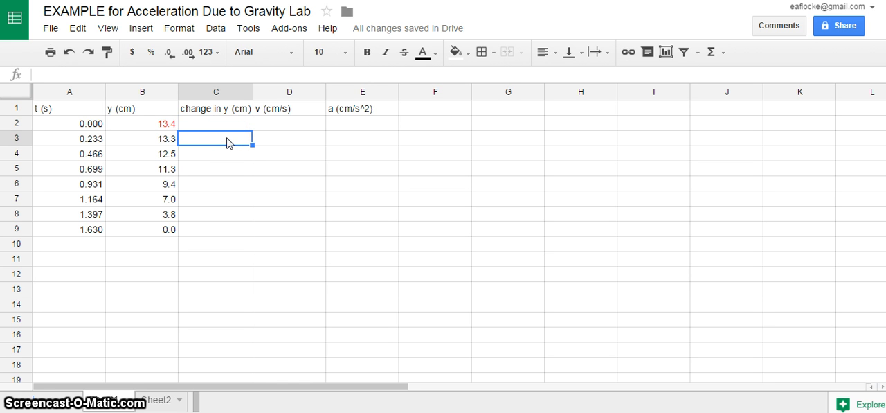
type("=")
left_click(138, 143)
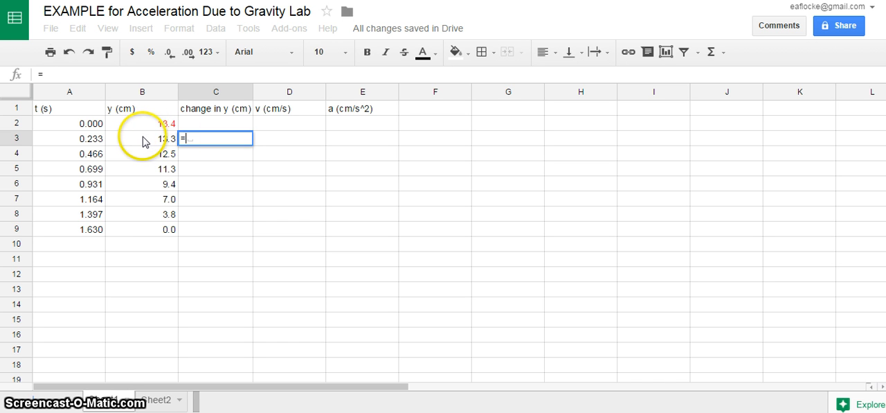
left_click(140, 144)
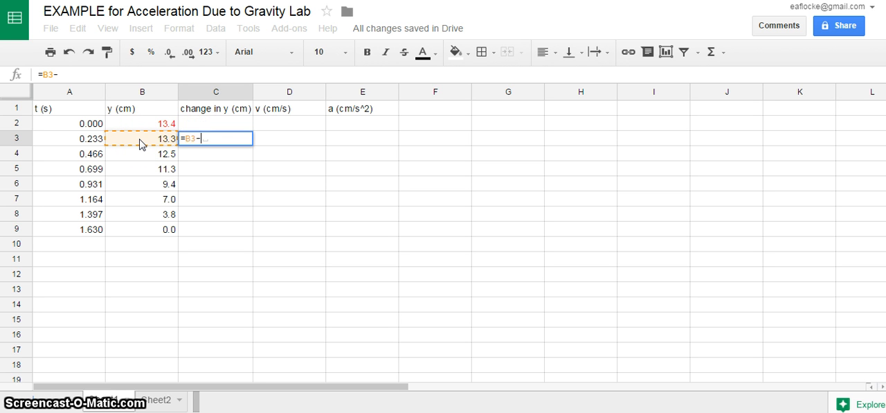
left_click(137, 127)
key("Return")
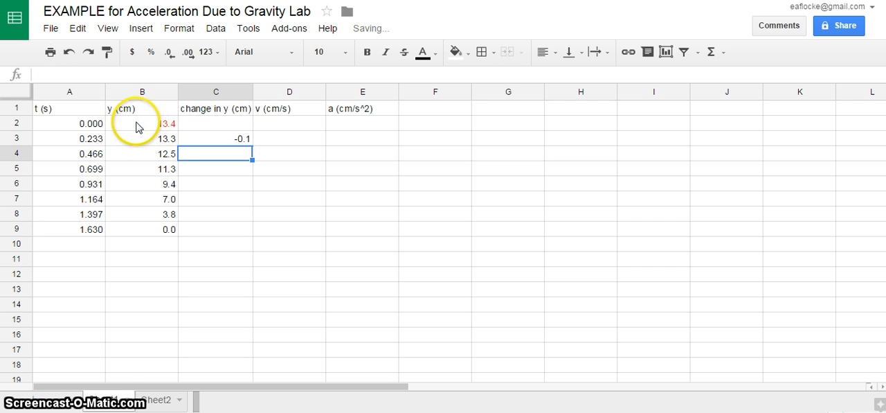
left_click(300, 171)
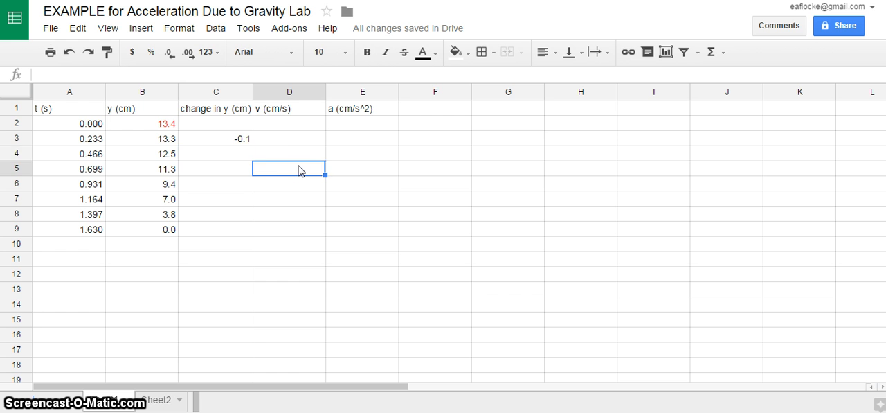
left_click(289, 152)
left_click(287, 127)
left_click(286, 140)
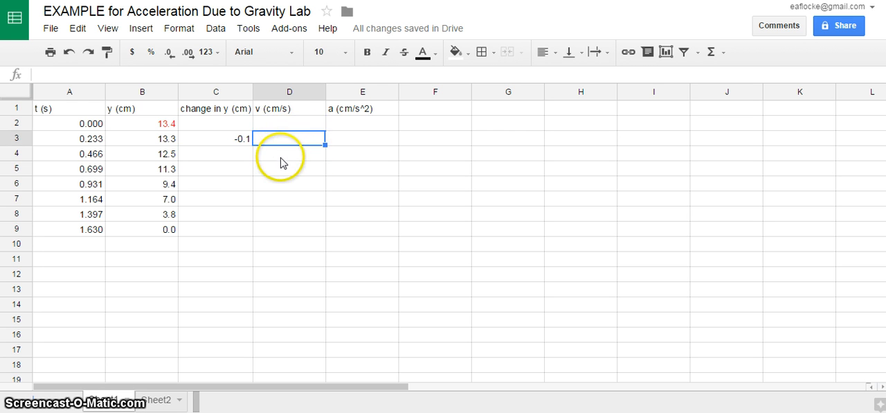
left_click(284, 156)
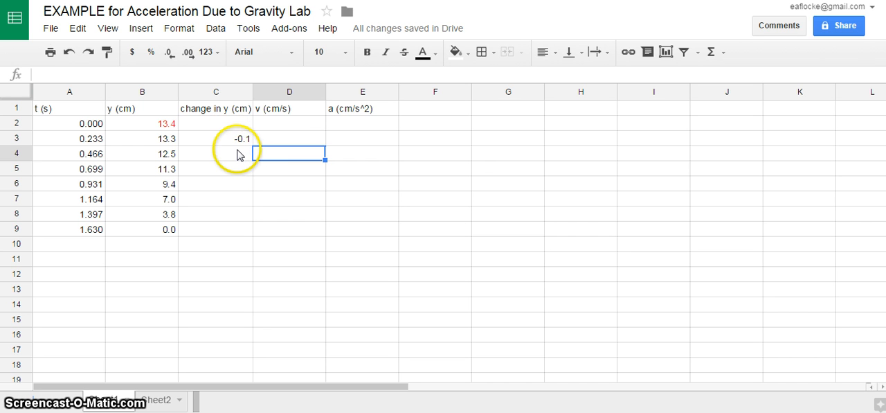
left_click(243, 159)
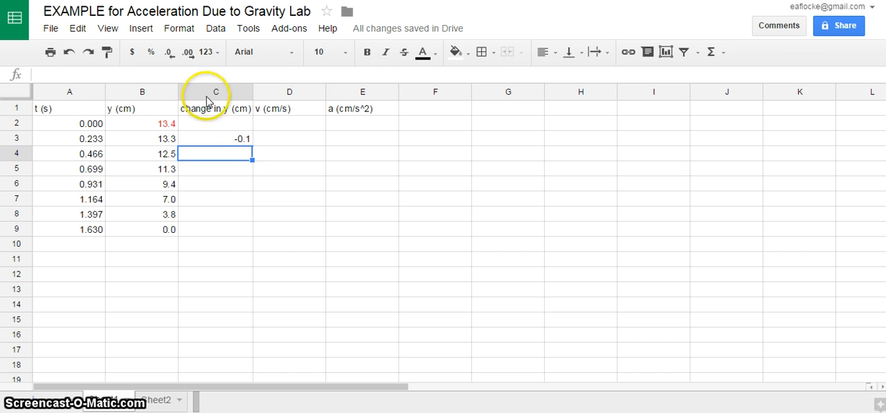
left_click(223, 112)
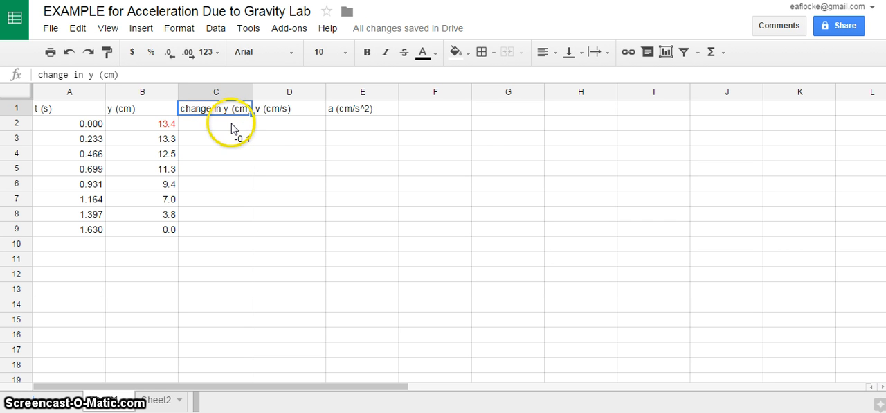
left_click(275, 185)
left_click(236, 158)
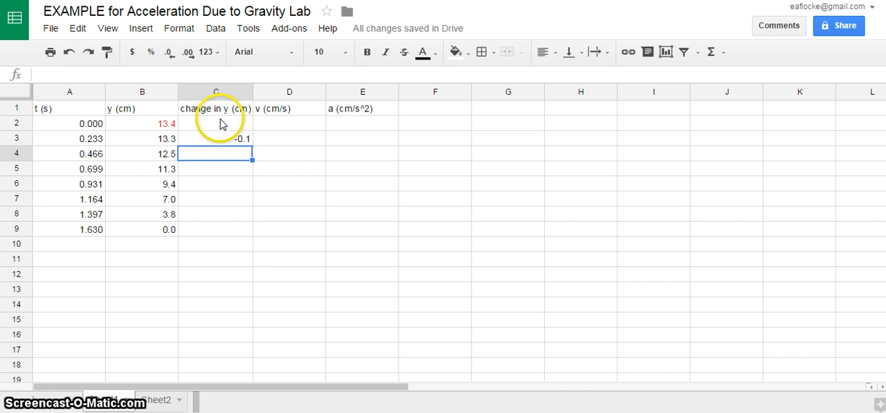
Try to fill the C3 formula upward into C2.
left_click(222, 124)
left_click(219, 138)
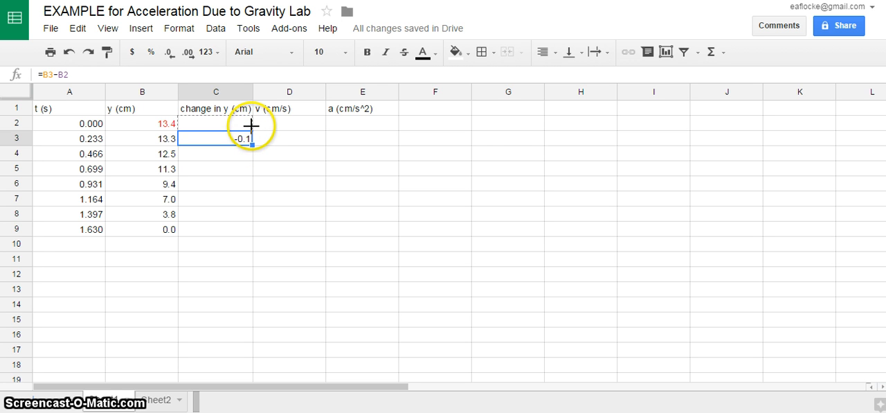
left_click_drag(251, 126, 250, 127)
left_click(239, 184)
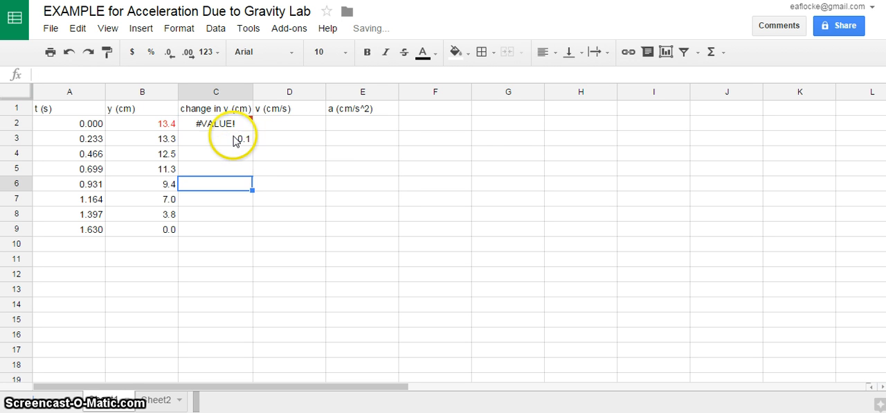
Replace the content of C2 with the value 0.
left_click(236, 127)
type("0")
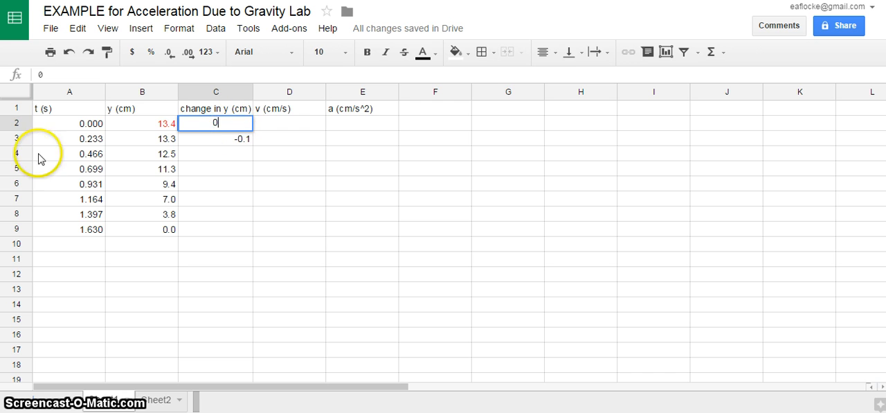
left_click(215, 155)
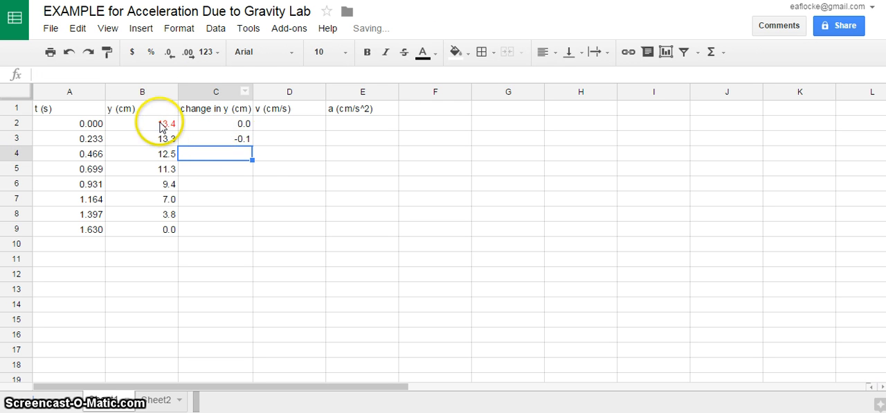
Fill the C3 formula down through C9 and check the formulas in the filled cells.
left_click(269, 148)
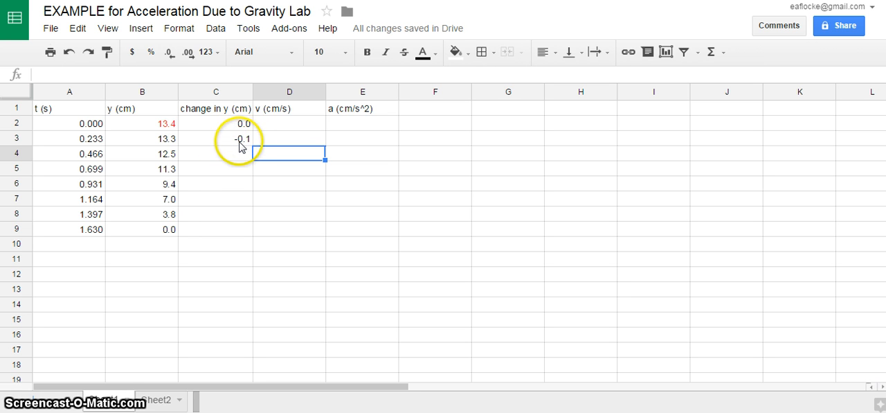
left_click(243, 140)
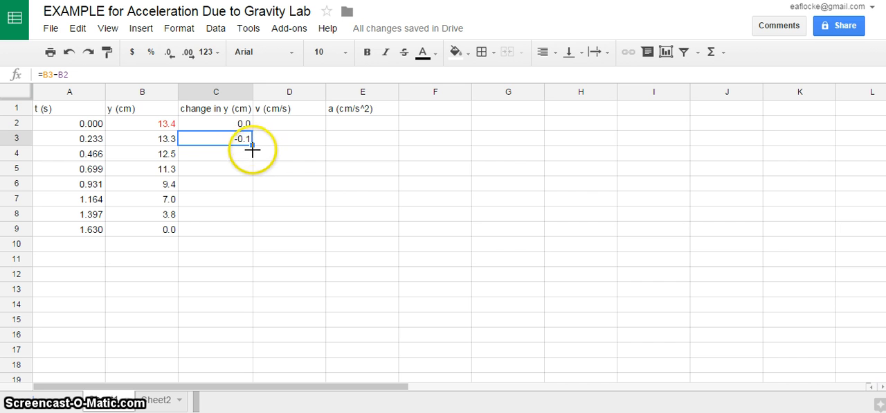
left_click_drag(252, 147, 249, 232)
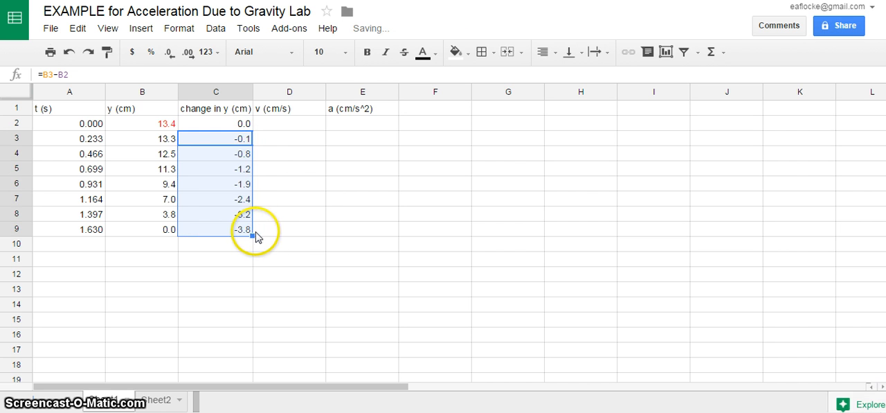
left_click(272, 236)
left_click(251, 142)
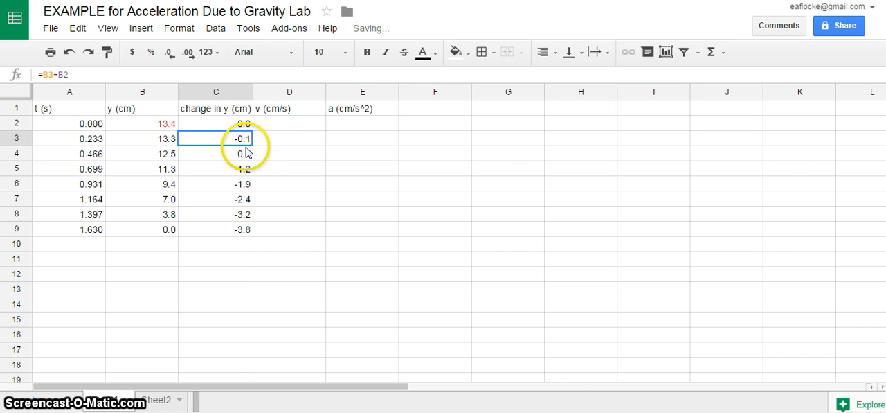
left_click(250, 157)
left_click(251, 170)
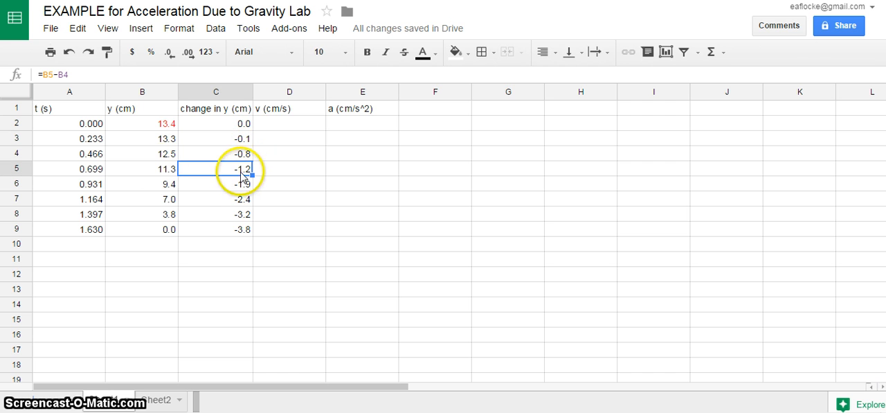
Check the change in y formulas in C6 through C9 and the starting value in C2.
left_click(207, 186)
left_click(211, 203)
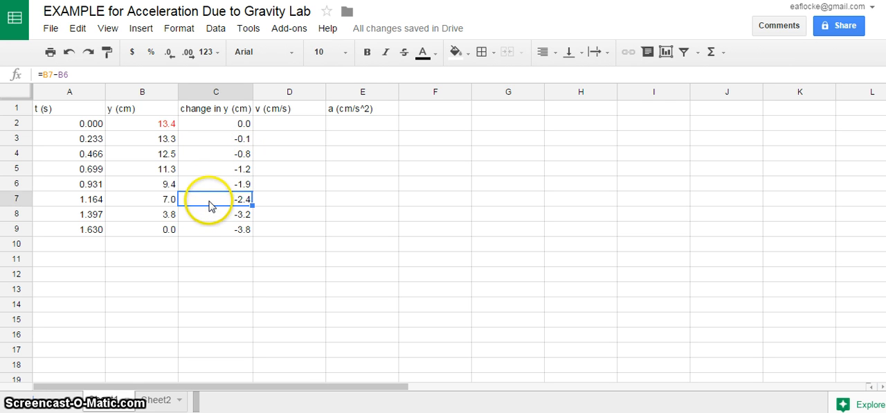
left_click(210, 216)
left_click(210, 230)
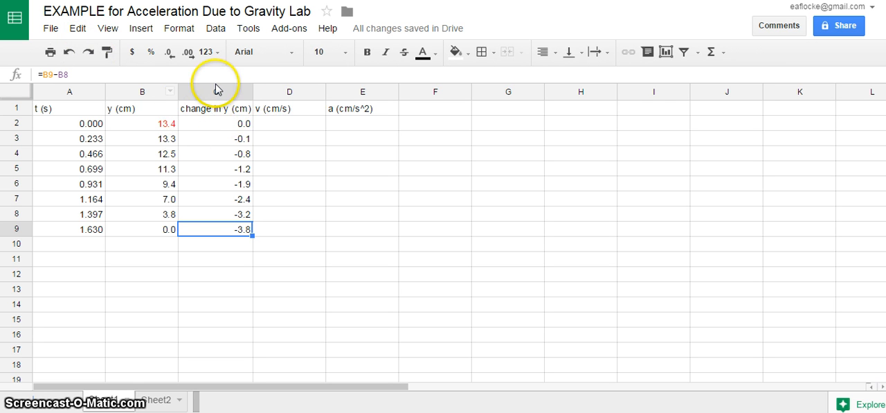
left_click(209, 123)
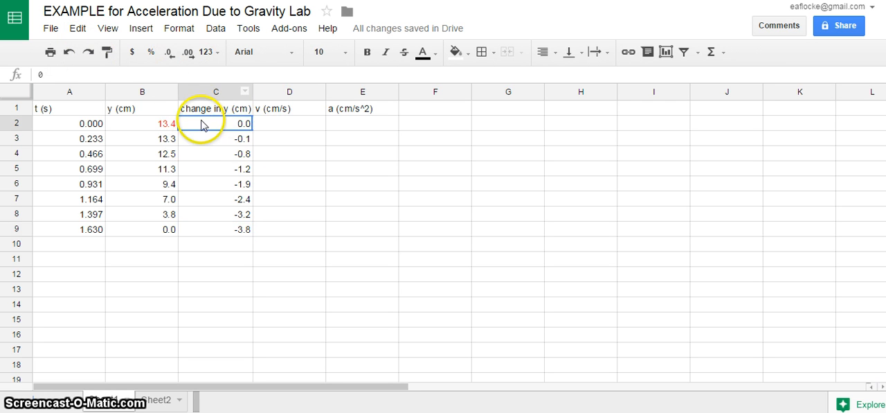
Enter the formula =C2/.233 in D2 to calculate the first velocity.
left_click(282, 124)
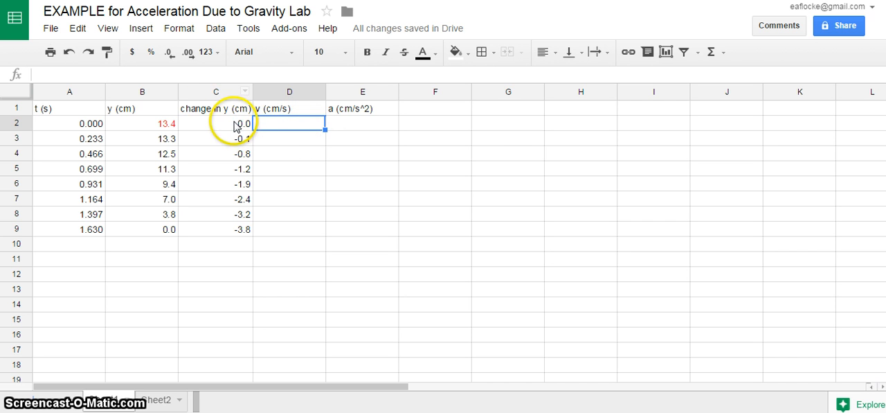
type("=")
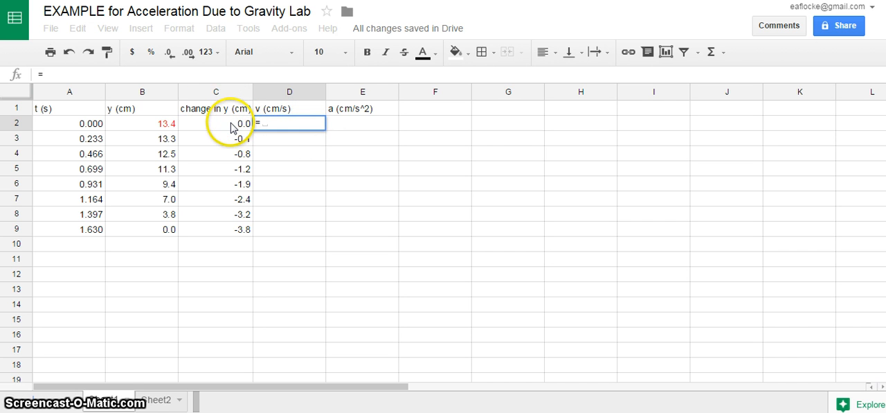
left_click(231, 128)
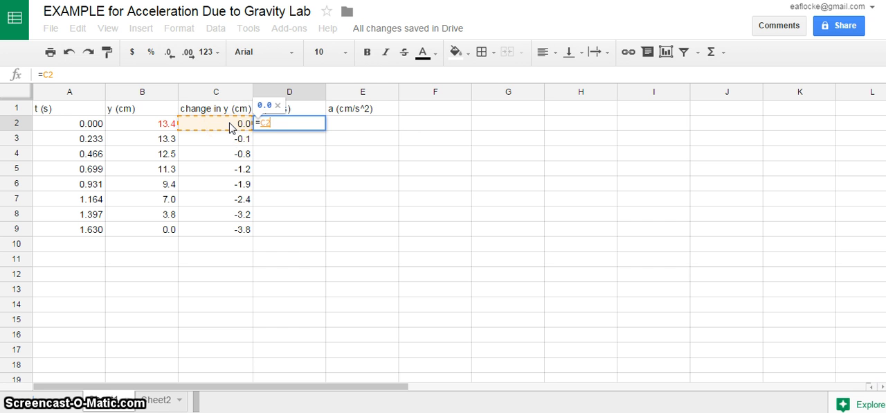
type("/")
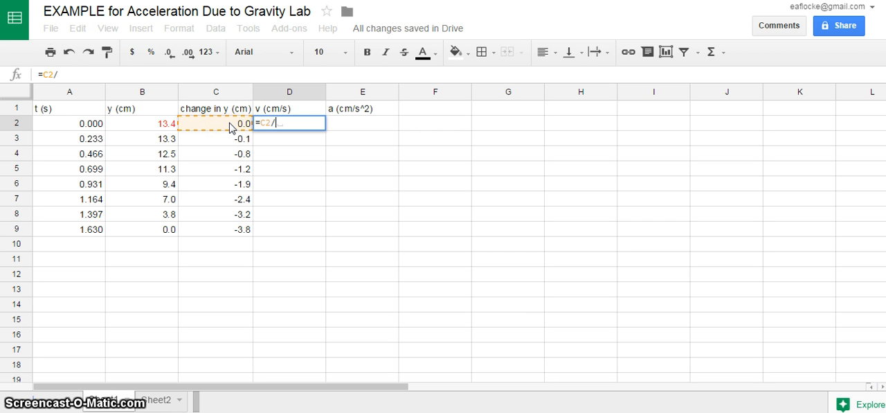
type(".")
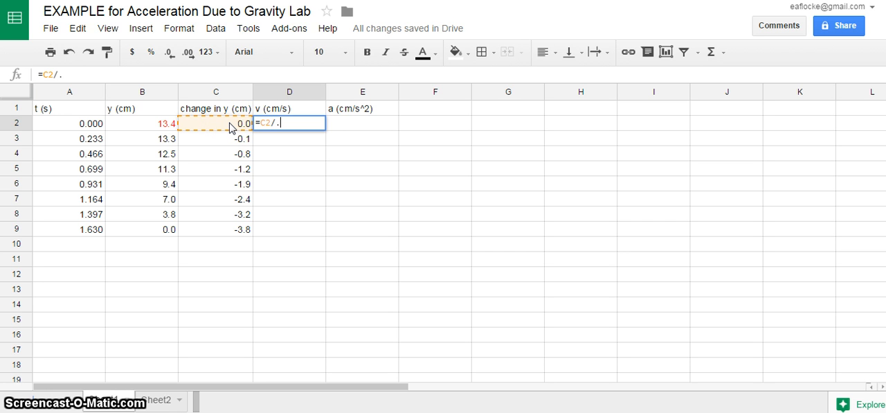
type("233")
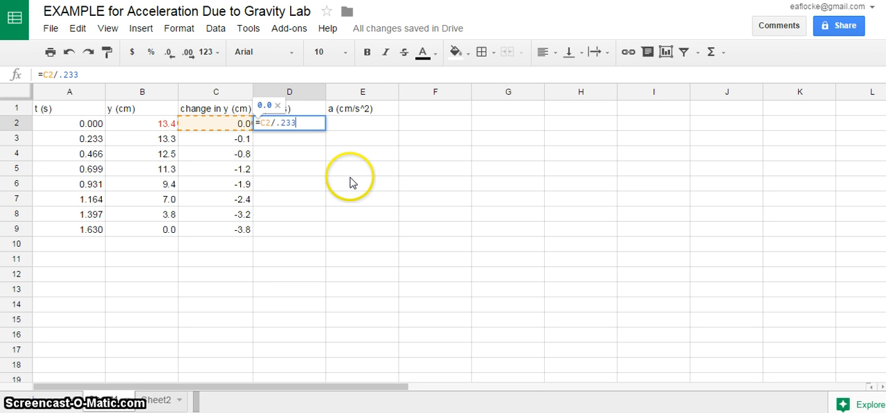
left_click(350, 171)
Fill the D2 velocity formula down through D9.
left_click(315, 125)
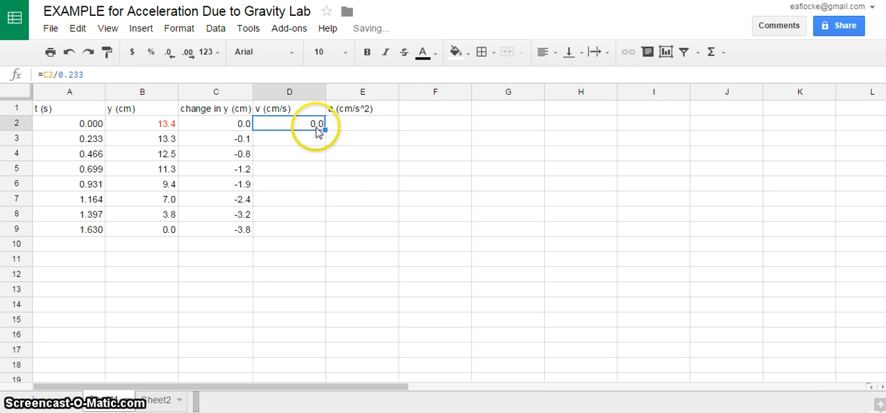
left_click(315, 230, "shift")
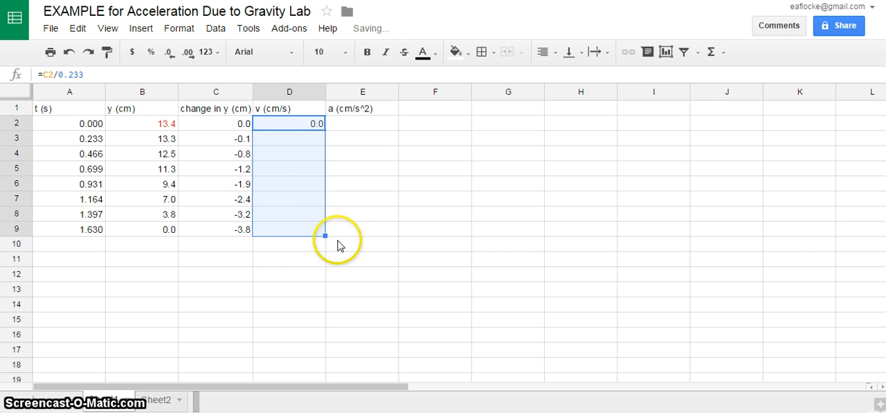
key("ctrl+d")
left_click(379, 220)
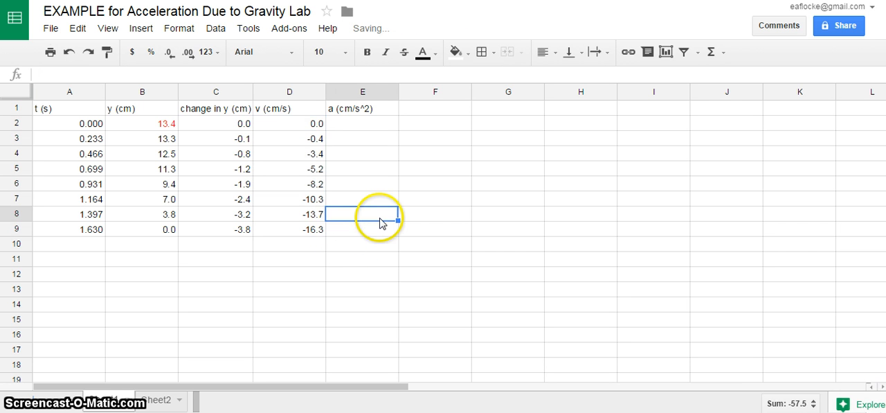
left_click(391, 259)
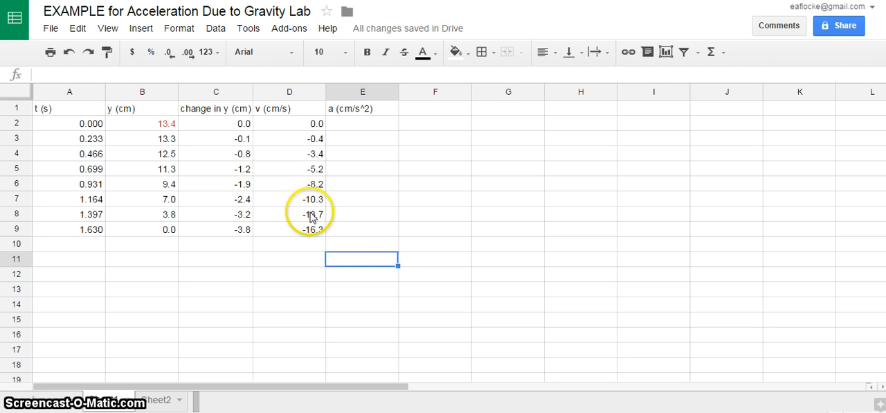
left_click(362, 231)
left_click(358, 151)
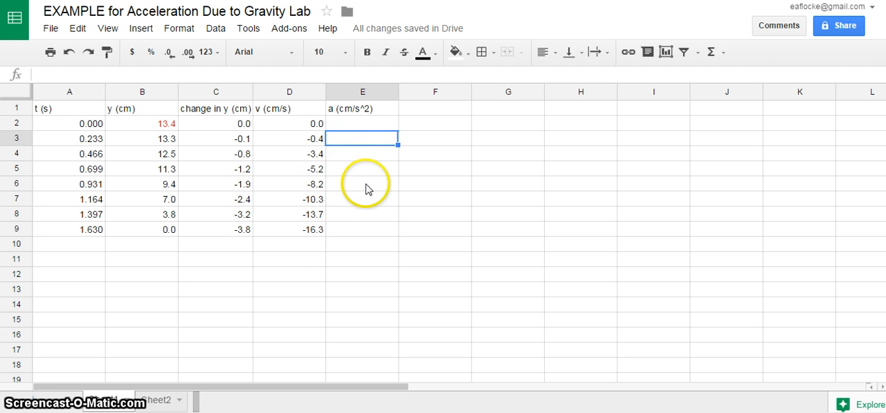
left_click(369, 231)
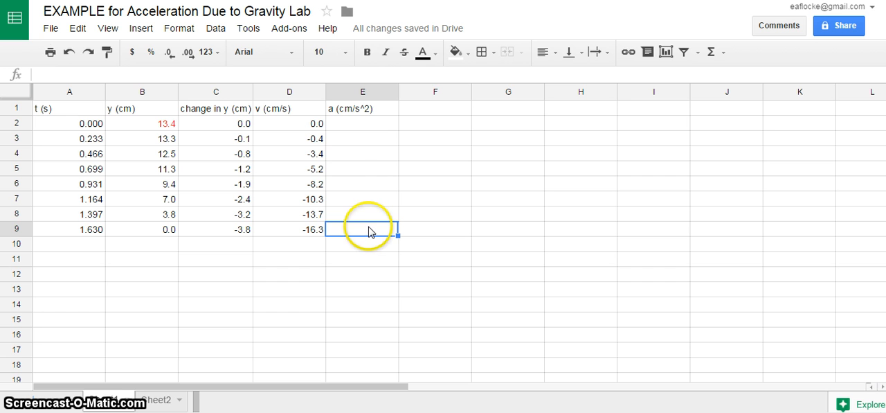
left_click(349, 139)
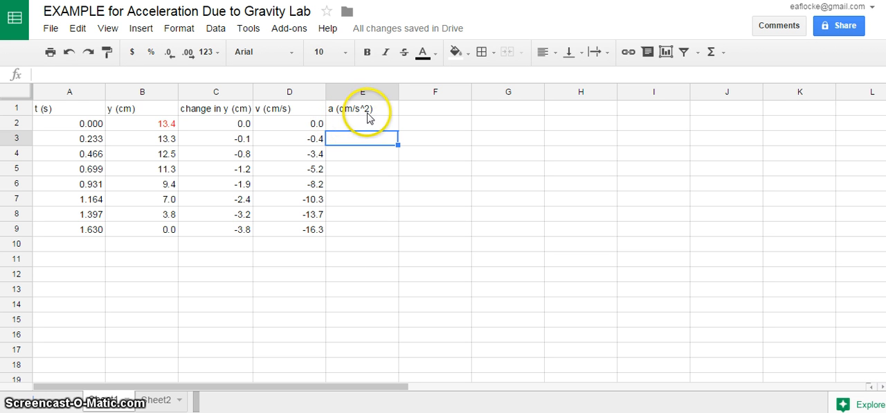
left_click(368, 112)
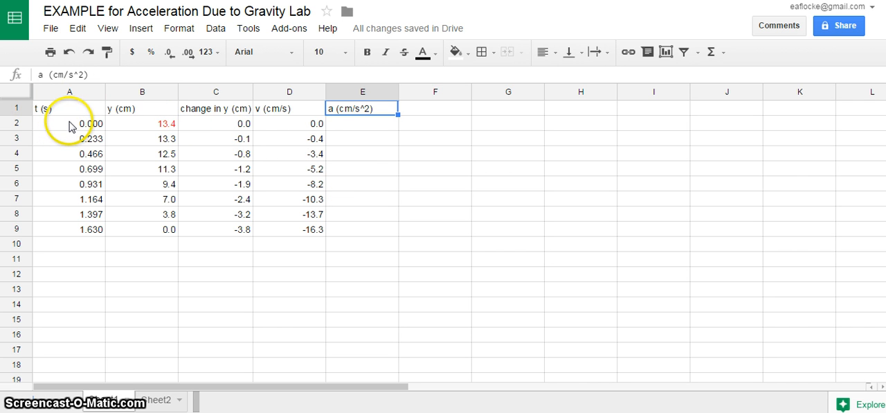
Start a chart from the time and position data in A1:B9 and choose the recommended line chart.
left_click_drag(66, 111, 131, 233)
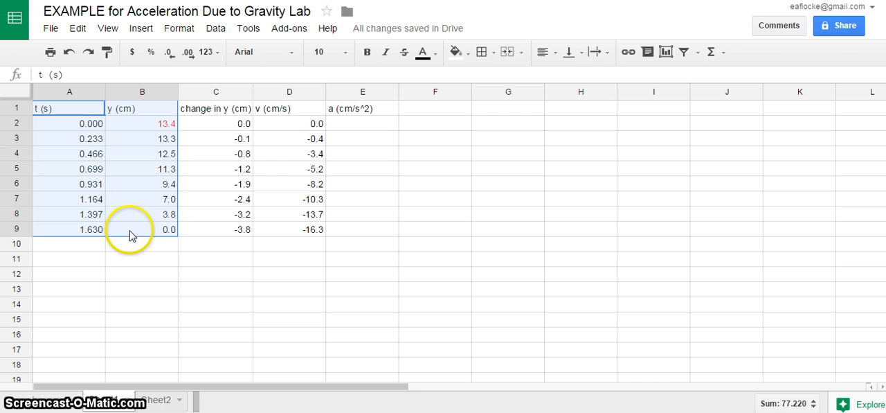
left_click(142, 28)
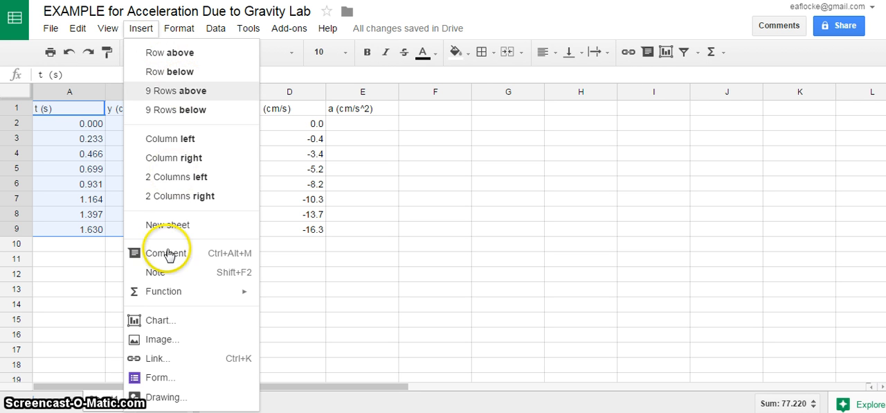
left_click(168, 323)
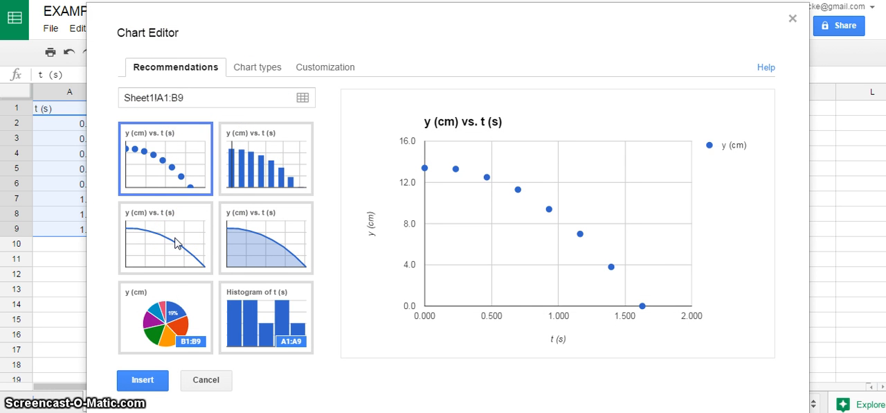
left_click(177, 243)
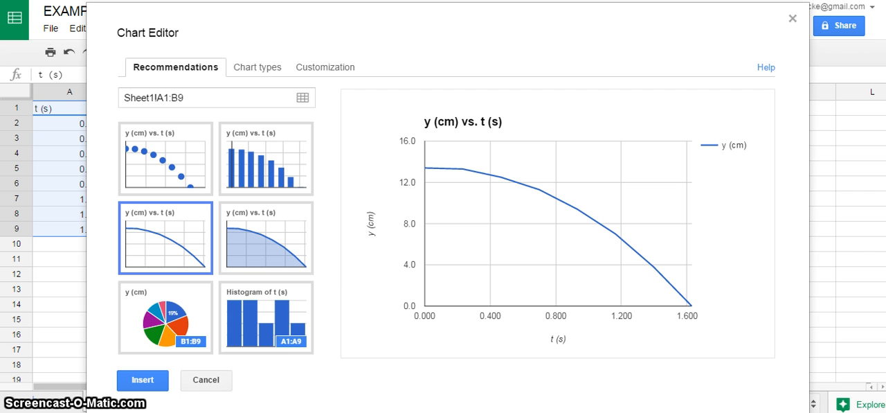
Change the chart title to "Position vs. Time".
left_click(330, 74)
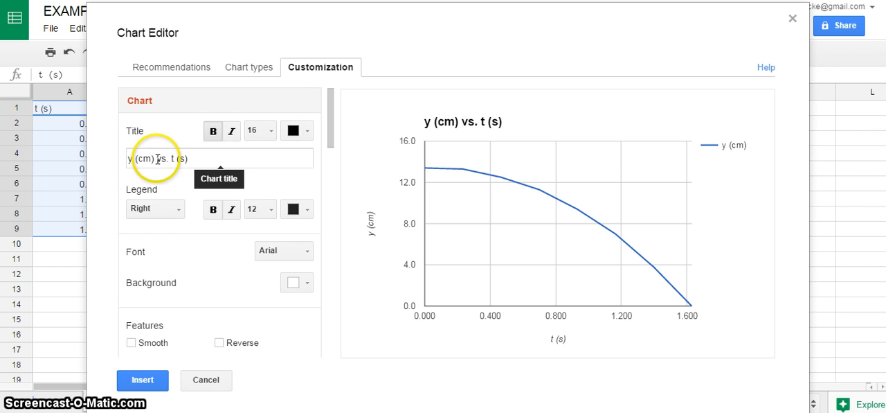
left_click_drag(160, 161, 103, 151)
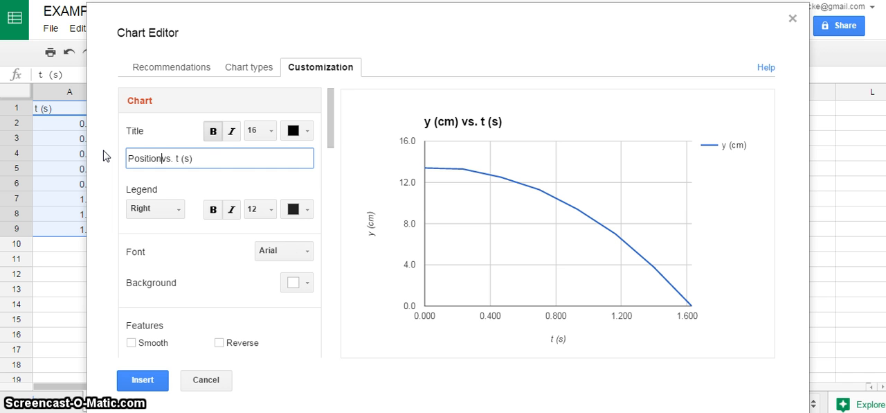
left_click_drag(198, 158, 182, 158)
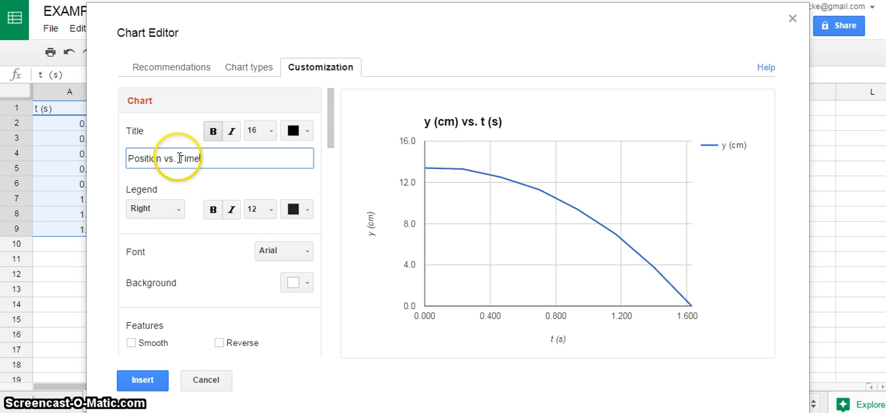
Remove the chart legend by setting its position to None.
left_click_drag(333, 124, 328, 147)
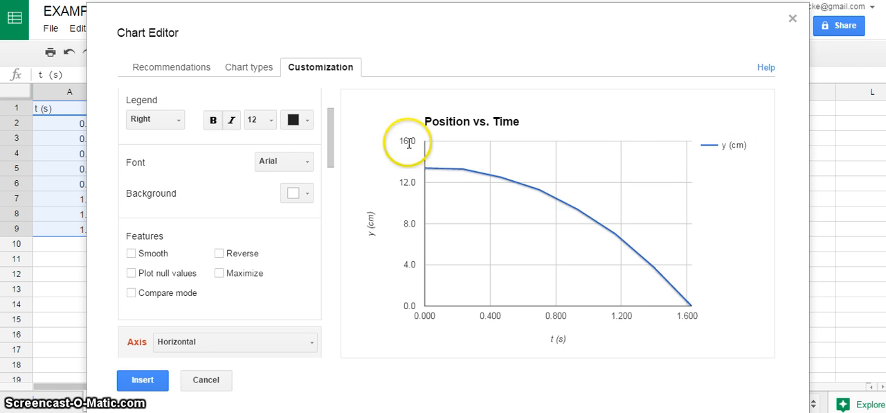
left_click(176, 126)
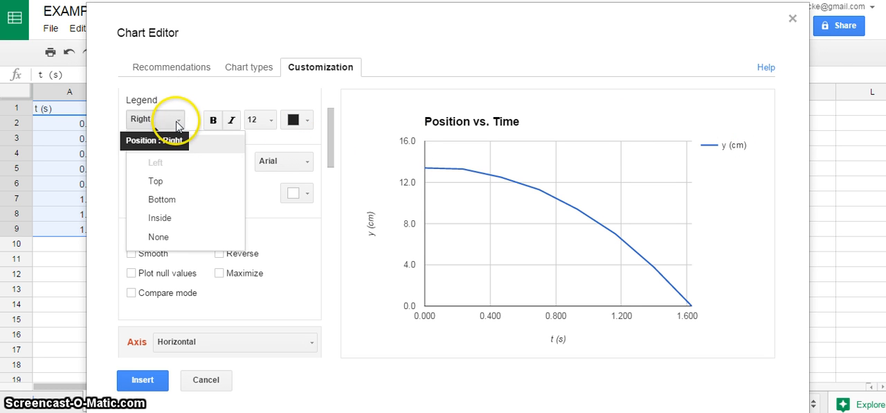
left_click(180, 237)
Set the chart's left vertical axis to a minimum of -16 and a maximum of 16.
scroll(333, 131, "down", 2)
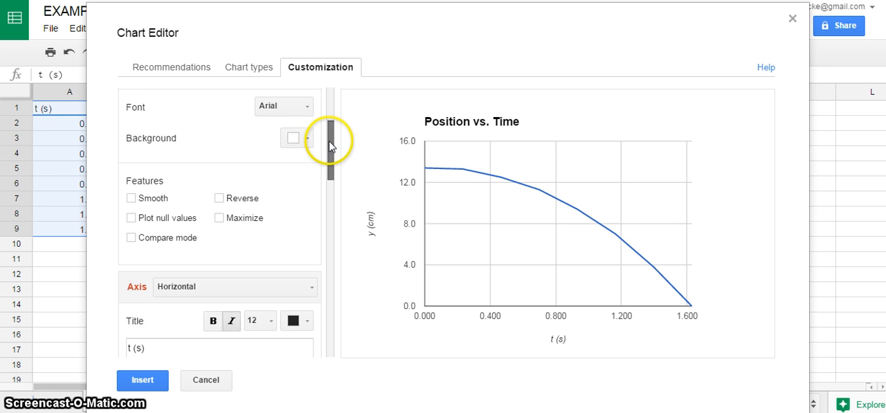
scroll(330, 152, "down", 2)
scroll(327, 166, "down", 2)
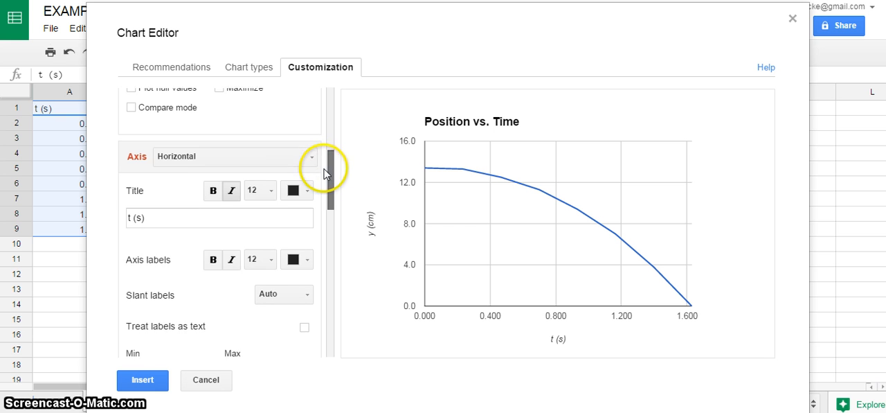
mouse_move(326, 173)
left_mouse_down()
mouse_move(327, 219)
mouse_move(323, 162)
left_mouse_up()
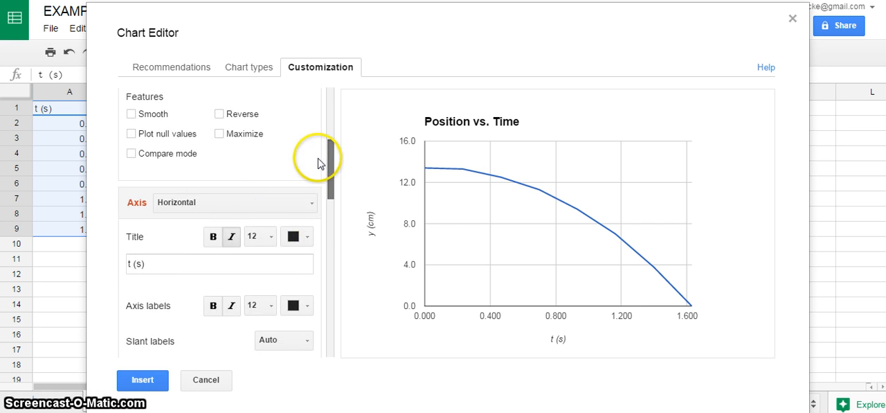
left_click(242, 205)
left_click(229, 253)
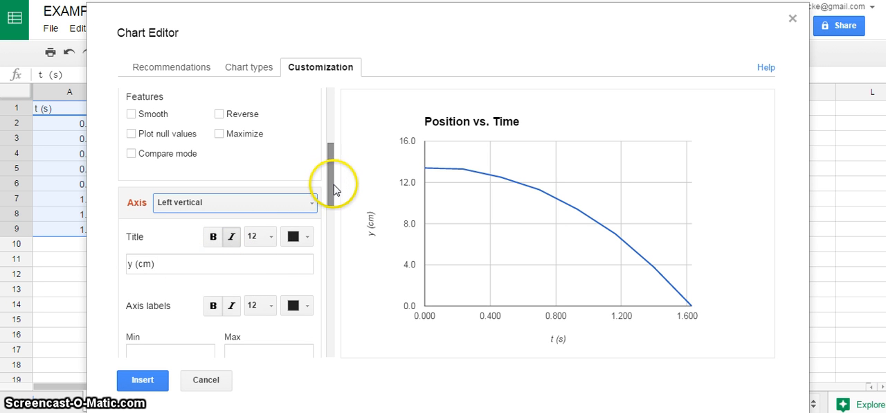
left_click_drag(333, 189, 325, 213)
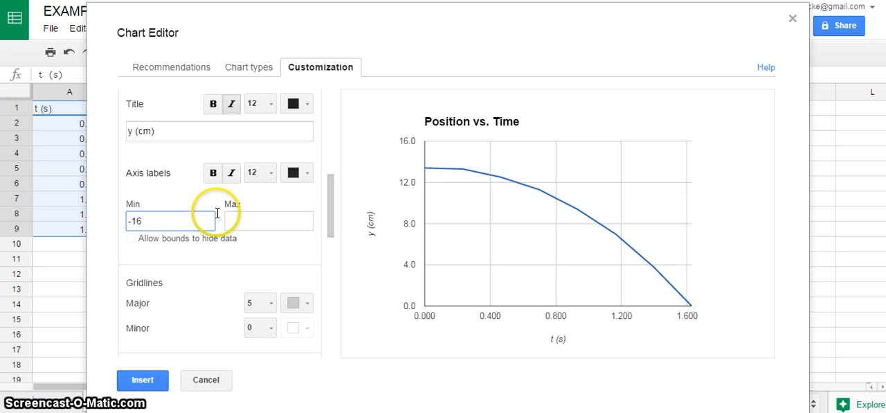
left_click(249, 219)
type("1")
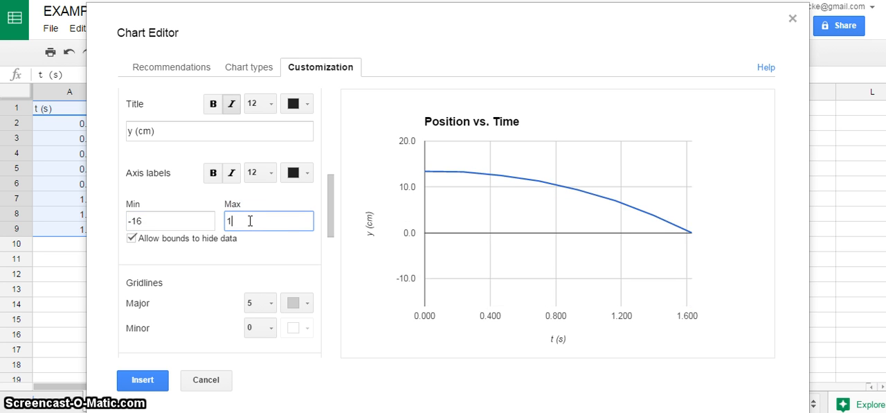
type("6")
left_click(263, 245)
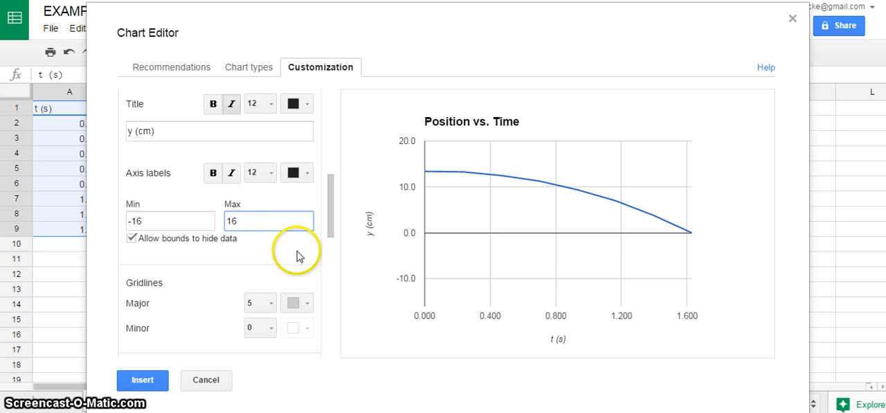
Turn off the option that allows the vertical axis bounds to hide data.
left_click(132, 239)
scroll(330, 208, "down", 5)
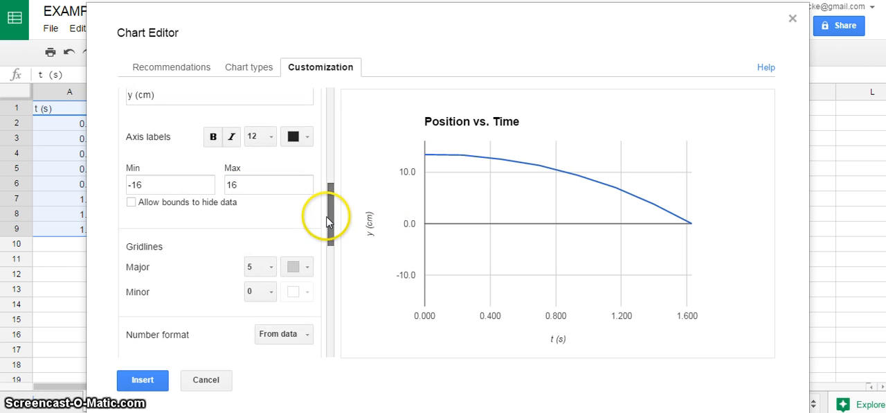
scroll(320, 283, "down", 8)
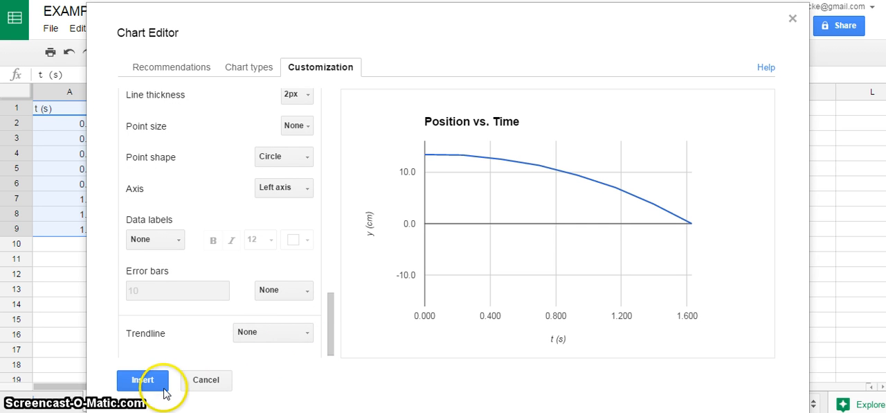
Try linear, exponential and polynomial trendlines on the position chart, and set the trendline back to None.
left_click(284, 336)
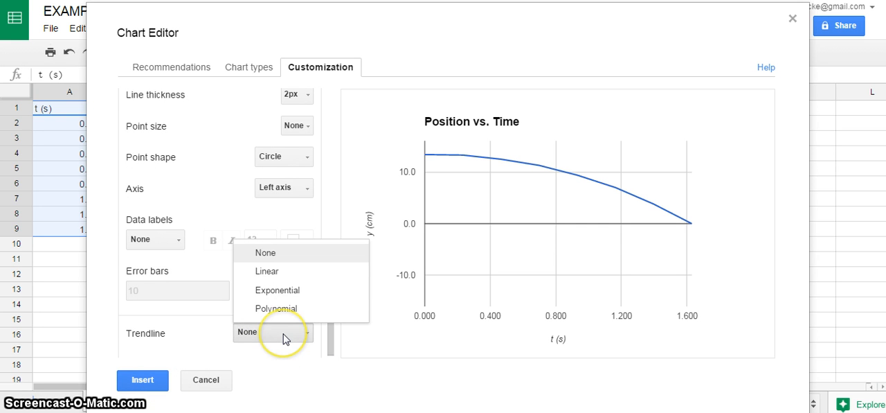
left_click(287, 273)
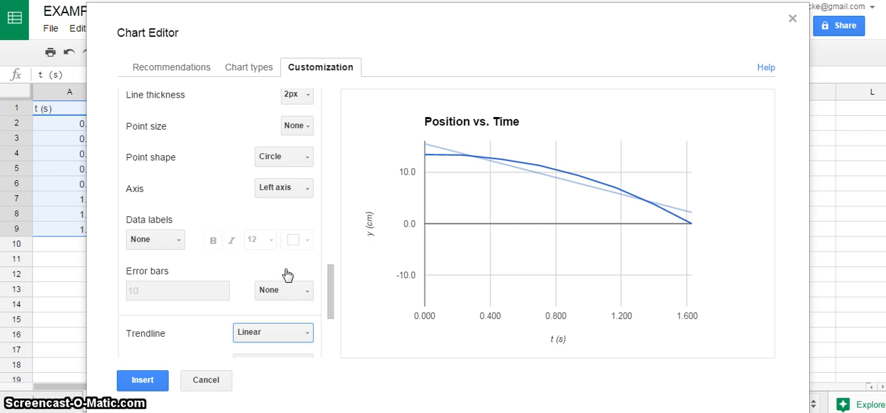
left_click(308, 336)
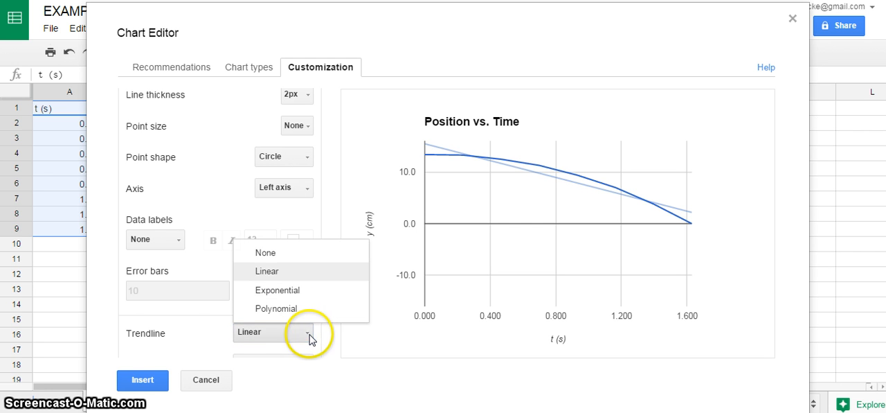
left_click(298, 295)
left_click(309, 336)
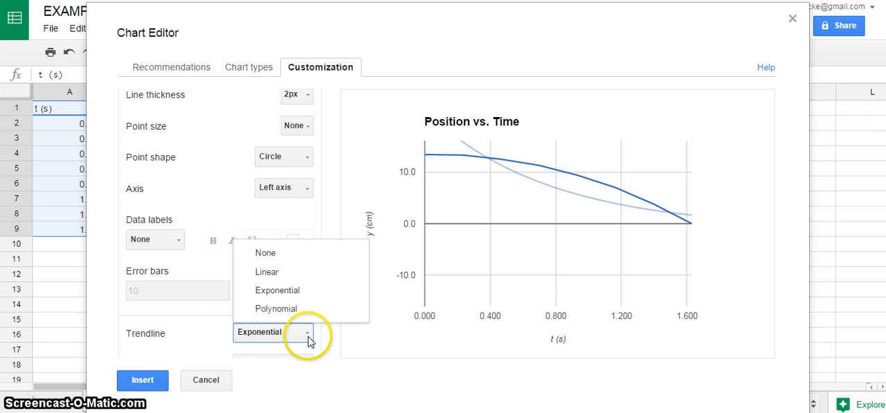
left_click(304, 314)
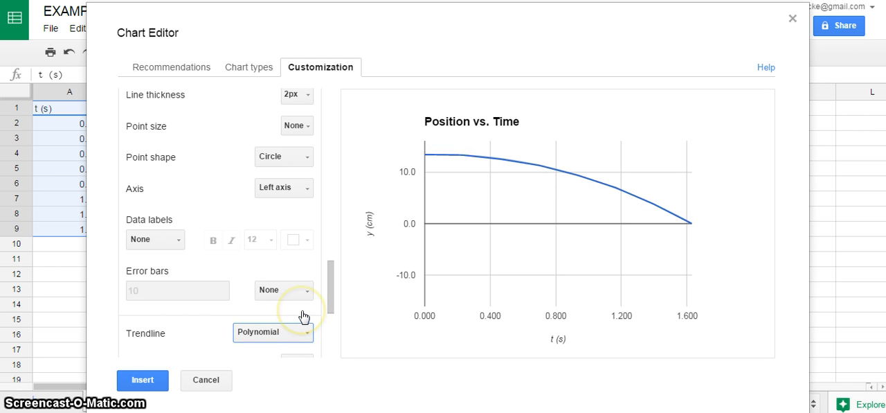
left_click(308, 334)
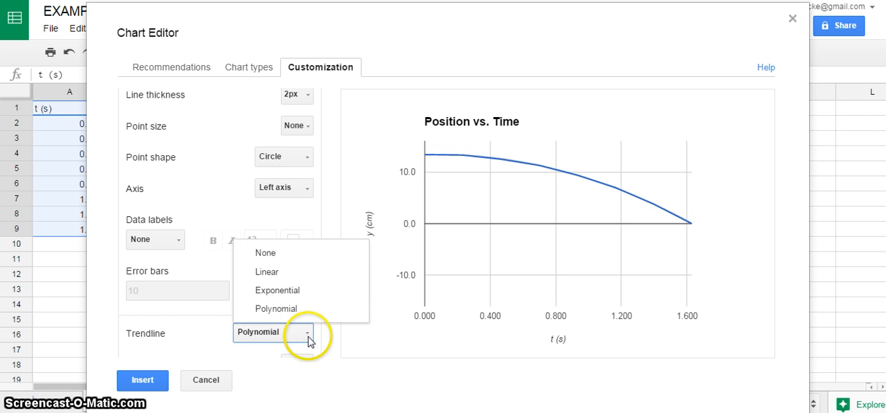
left_click(282, 255)
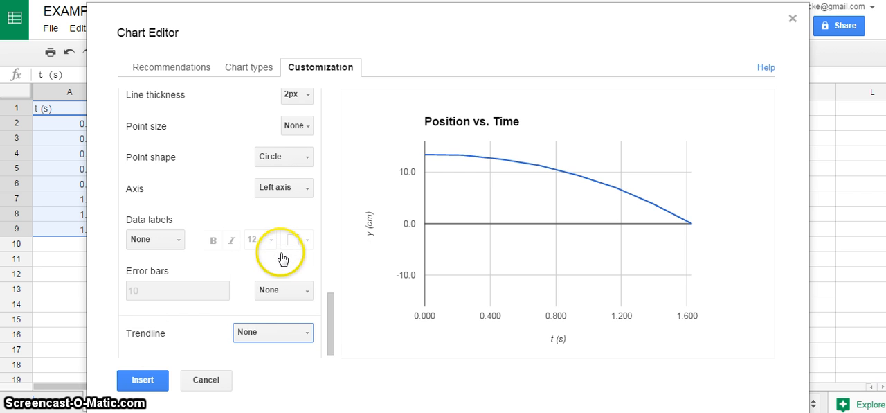
Insert the Position vs. Time chart, shrink it, and place it beside the data over columns I to L.
left_click(153, 389)
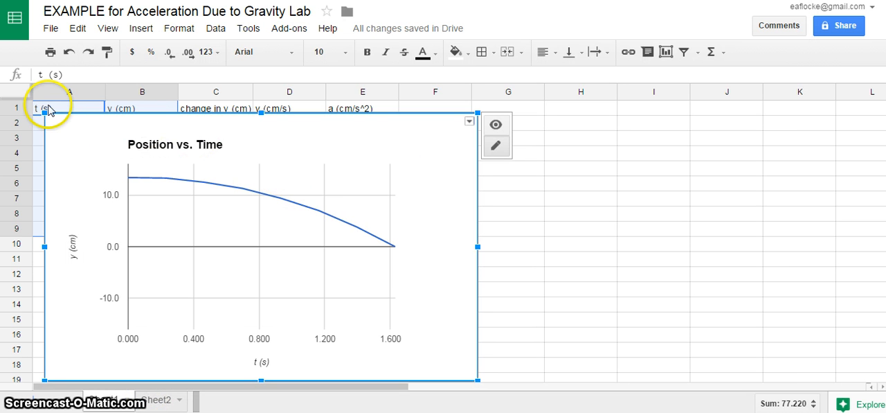
left_click_drag(44, 112, 233, 230)
left_click_drag(287, 237, 641, 130)
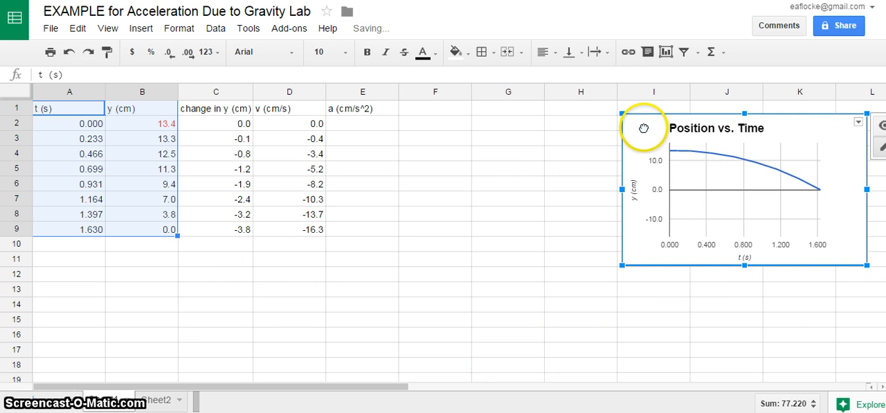
left_click(510, 117)
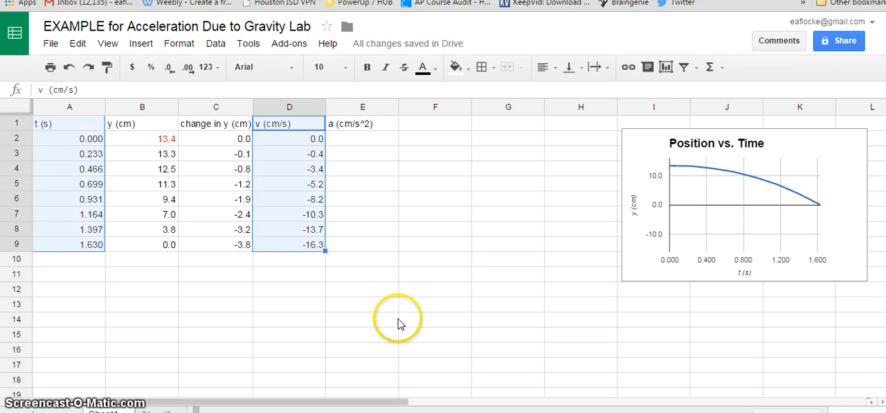
left_click(392, 307)
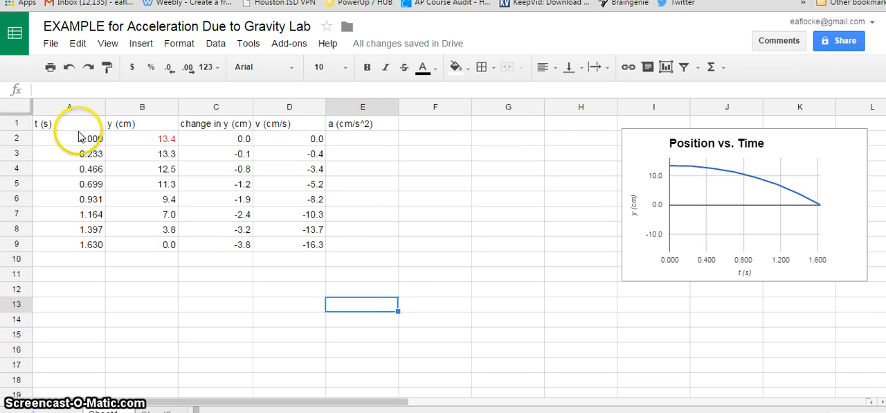
left_click_drag(79, 127, 100, 244)
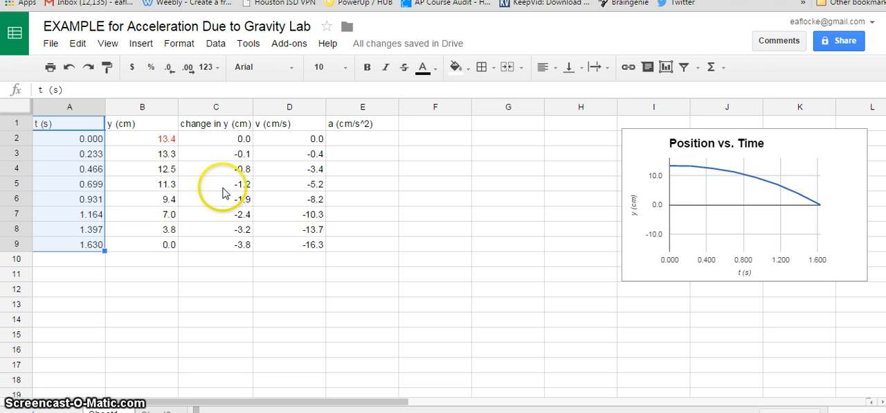
left_click(225, 128, "ctrl")
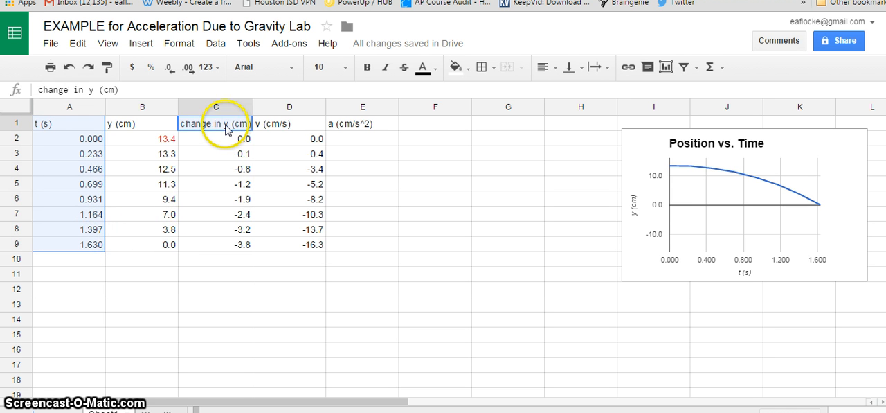
left_click(270, 124, "ctrl")
left_click(355, 182)
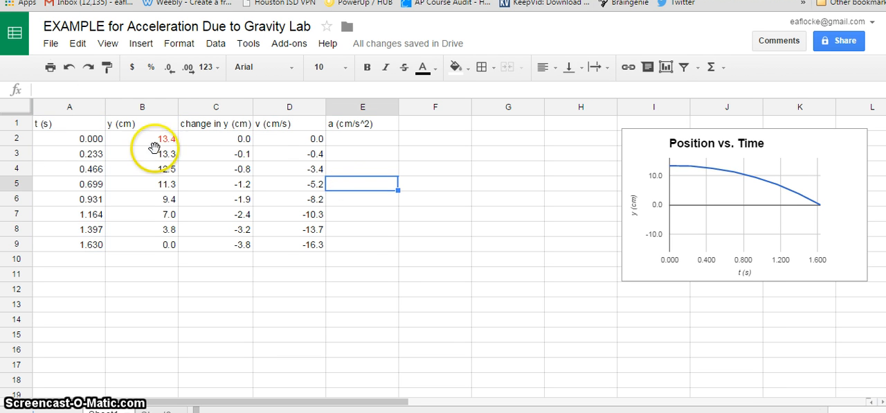
Start a new chart from the time and velocity columns, A1:A9 and D1:D9.
left_click_drag(50, 122, 73, 249)
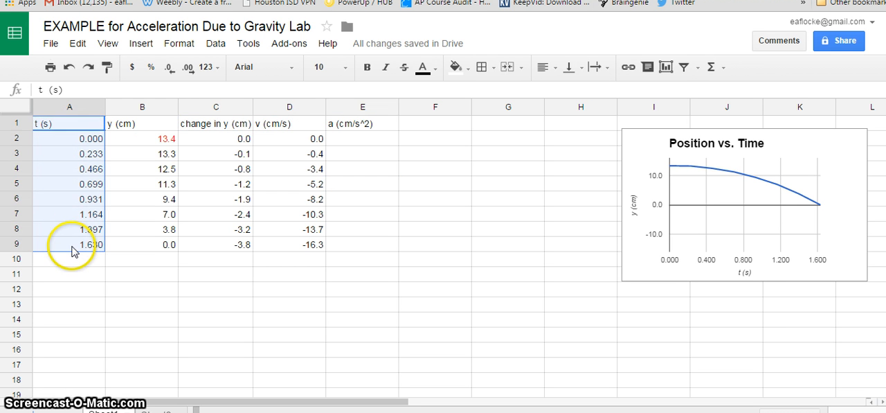
left_click_drag(299, 125, 294, 250)
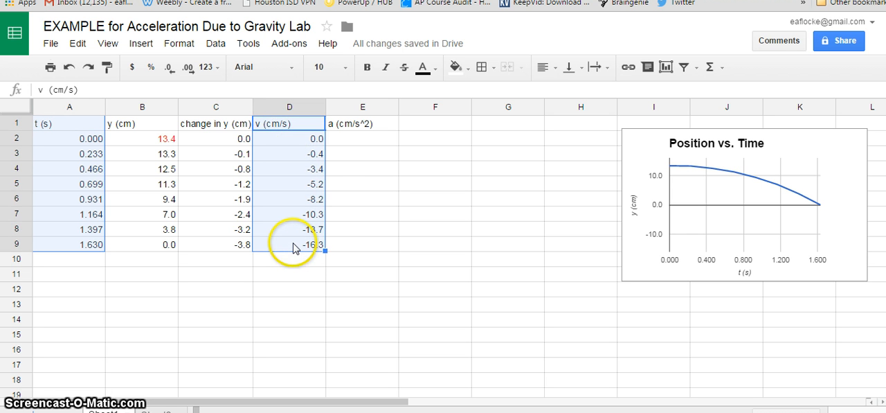
left_click(132, 46)
left_click(161, 164)
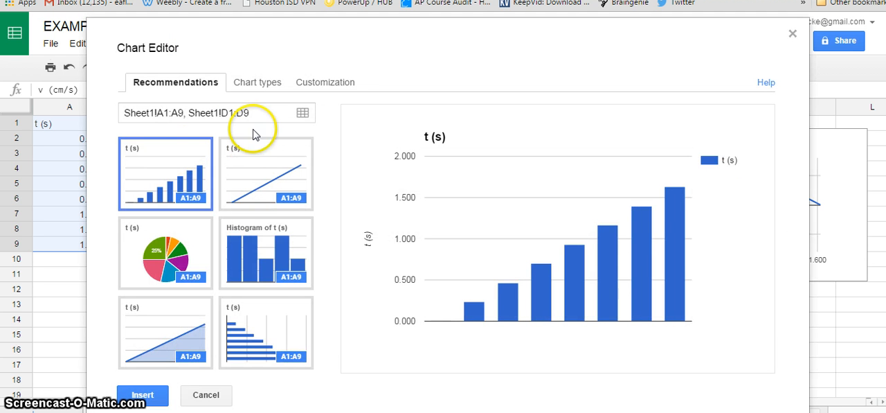
Make the new chart a line chart and aggregate column A so that time runs along the horizontal axis.
left_click(249, 85)
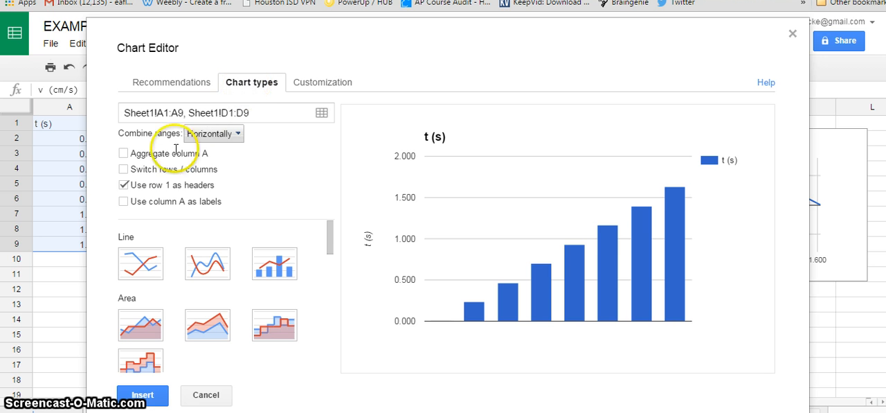
left_click(140, 262)
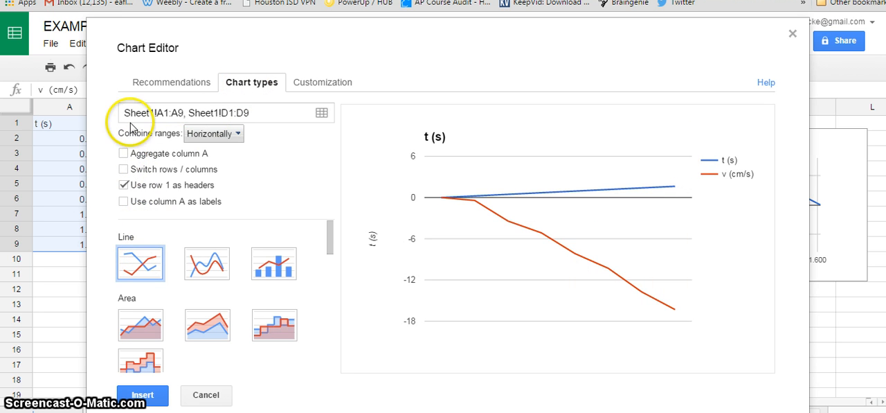
left_click(125, 153)
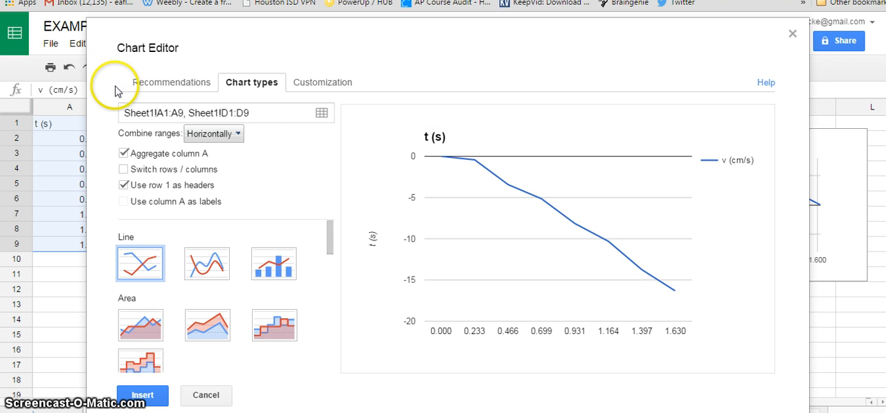
left_click_drag(263, 43, 478, 132)
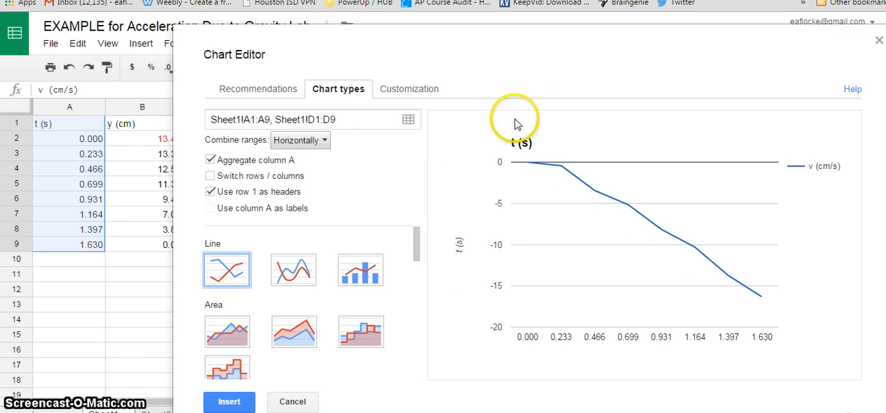
left_click_drag(447, 107, 346, 108)
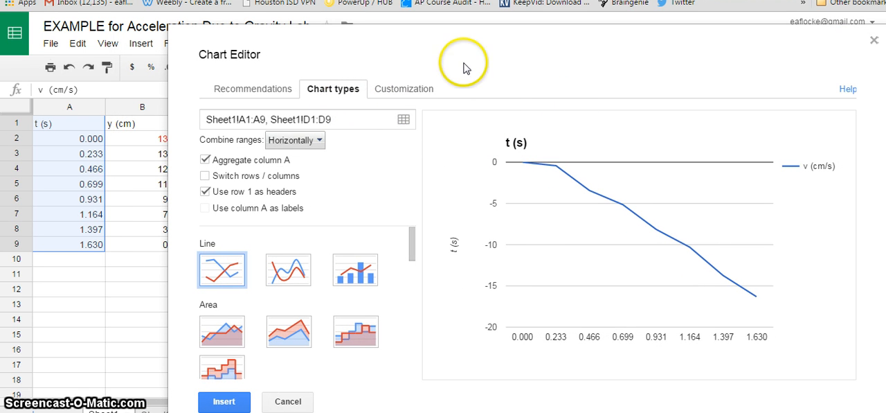
left_click_drag(467, 70, 442, 68)
left_click_drag(449, 37, 372, 32)
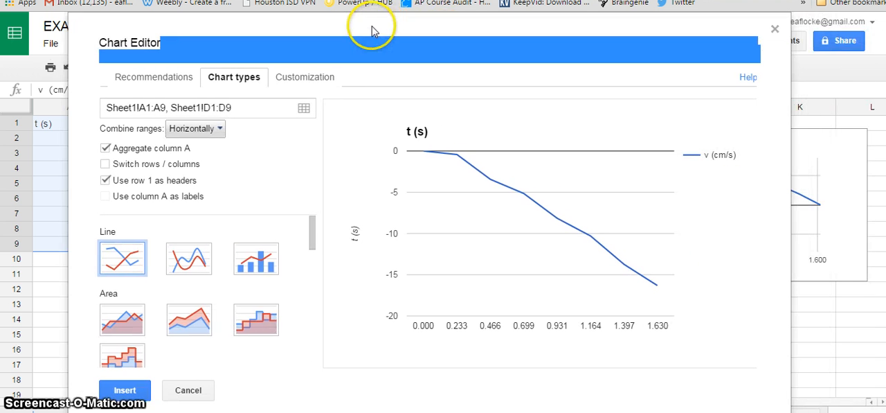
Title the chart "Velocity vs. Time" and remove its legend by setting the position to None.
left_click(313, 85)
left_click(180, 164)
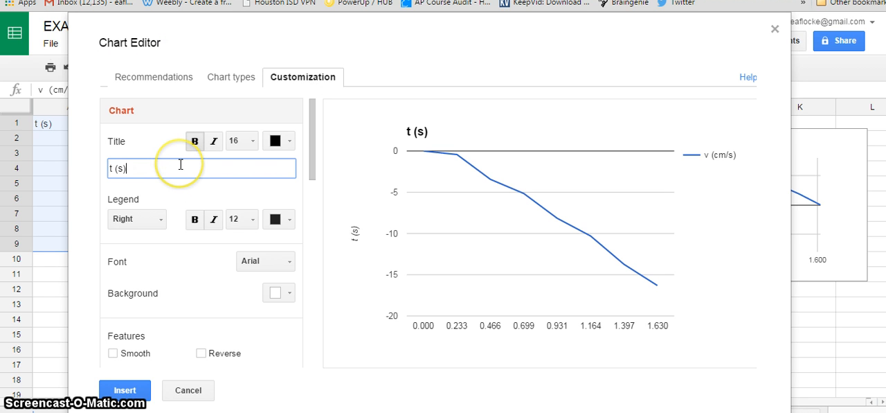
key("ctrl+a")
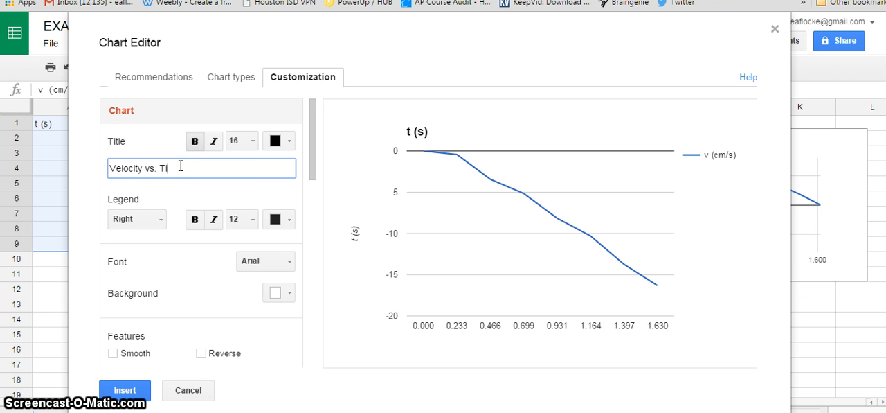
left_click(160, 219)
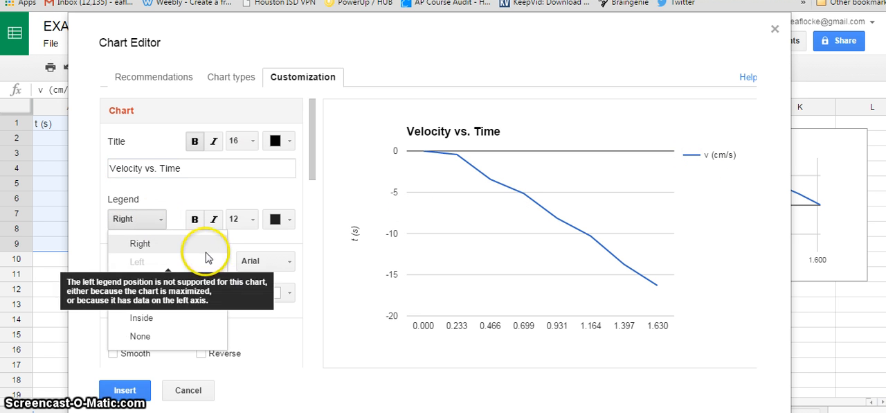
left_click(175, 336)
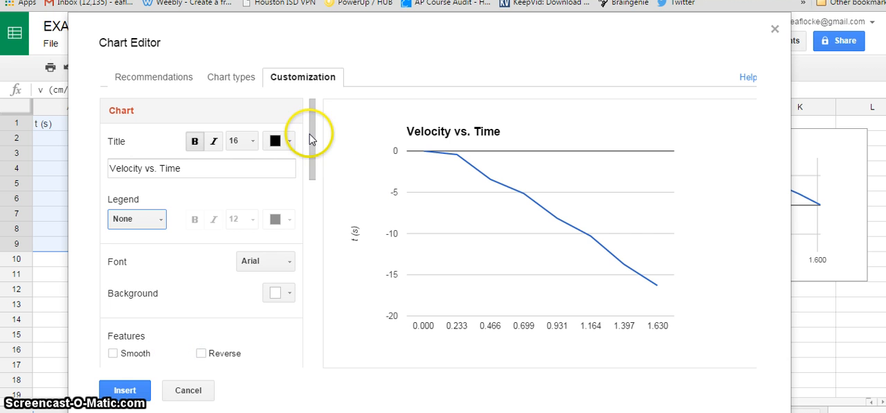
Set the title of the chart's horizontal axis to "t (s)".
scroll(312, 158, "down", 2)
scroll(312, 158, "down", 5)
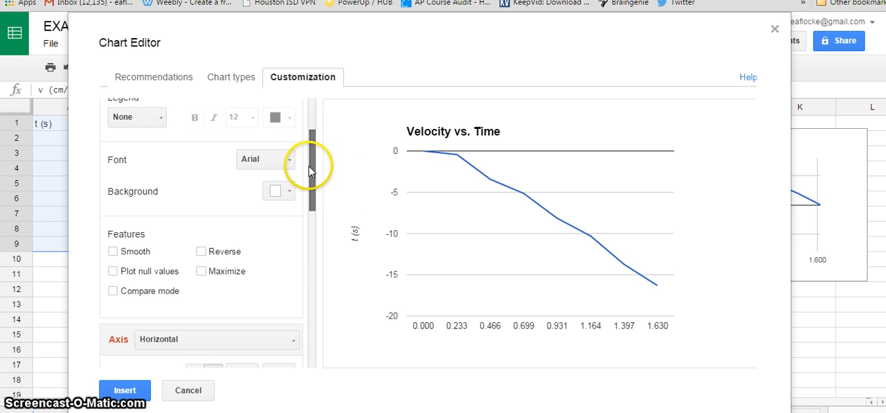
scroll(307, 202, "down", 5)
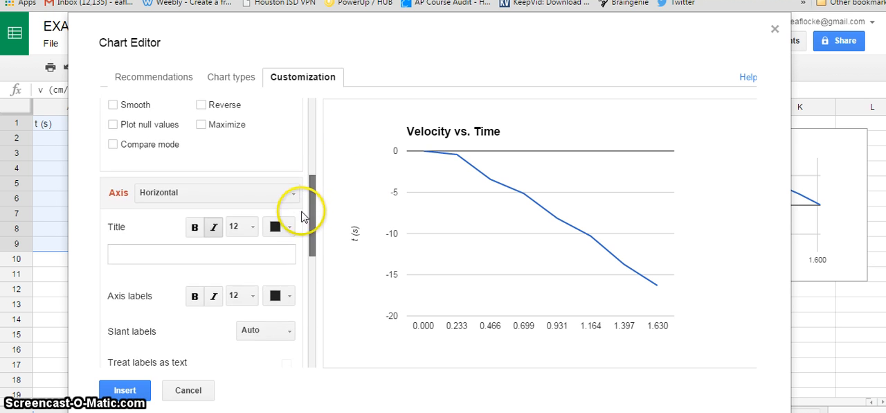
left_click(171, 248)
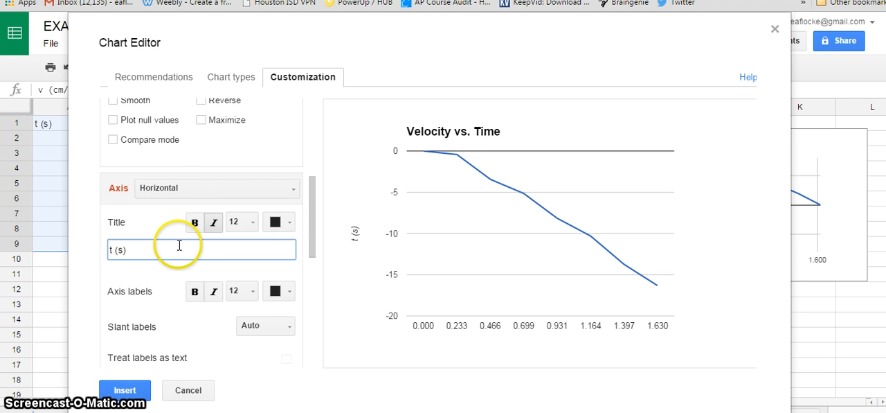
Change the title of the chart's left vertical axis to "v (cm/s)".
left_click(272, 190)
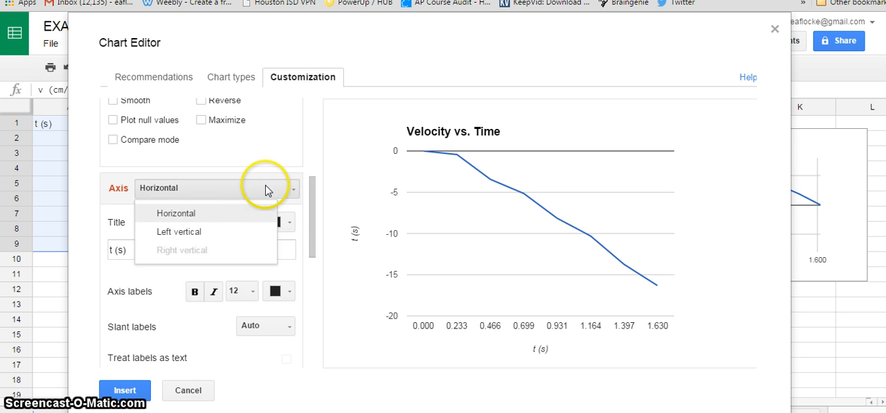
left_click(220, 233)
left_click(238, 249)
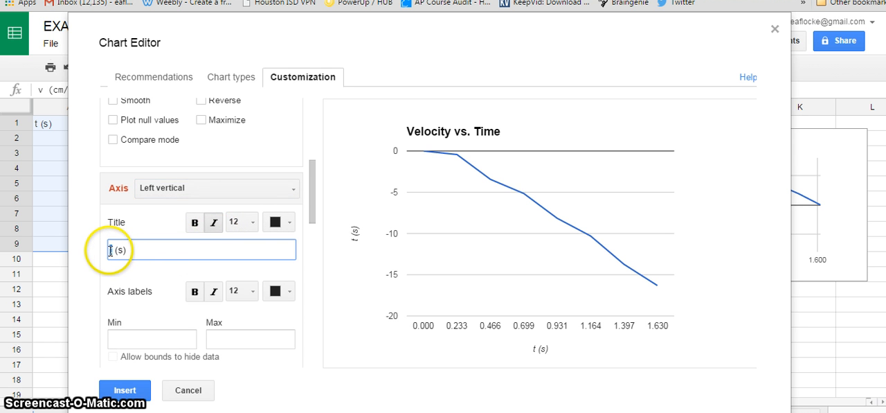
type("v")
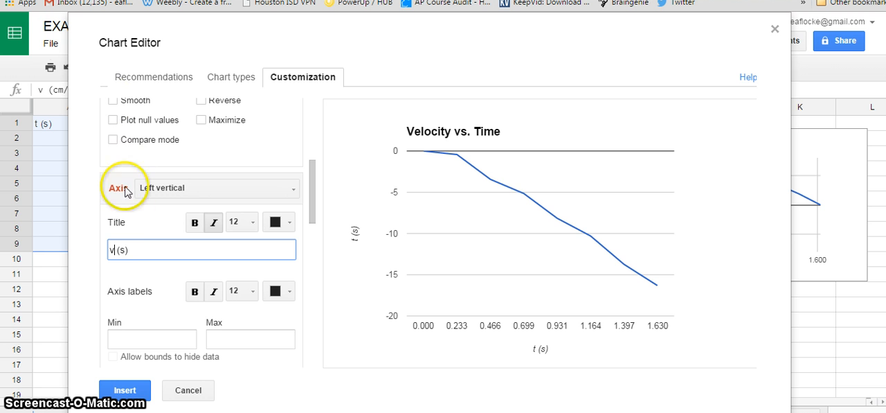
left_click(119, 251)
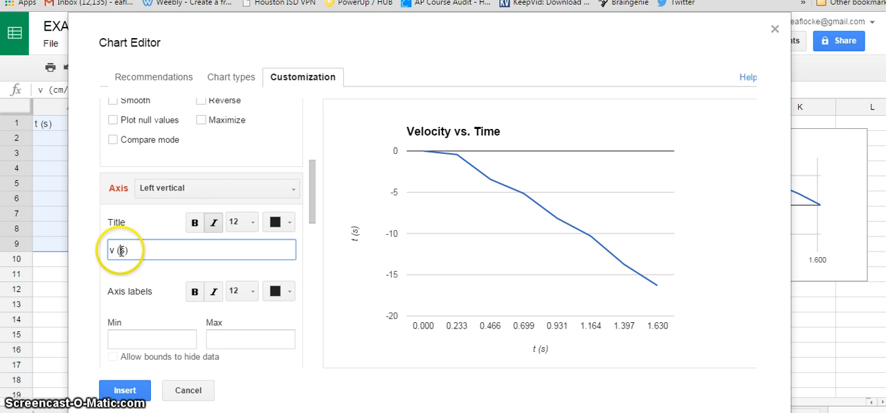
type("cm/")
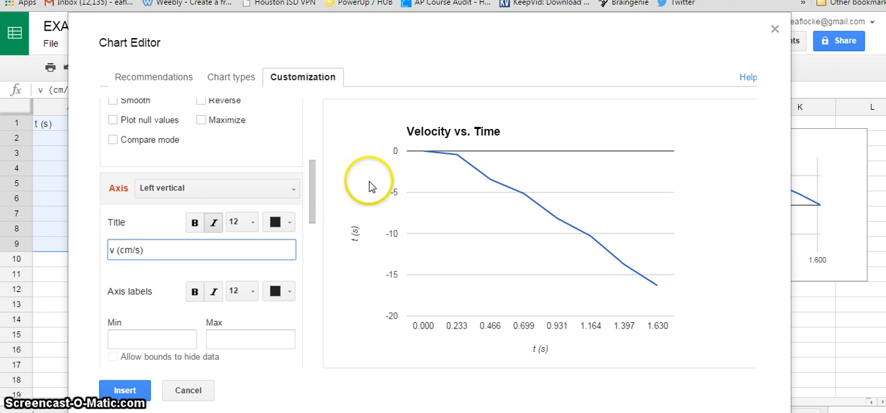
Set the velocity chart's left vertical axis to a minimum of -20 and a maximum of 20.
left_click_drag(312, 202, 309, 231)
left_click(142, 215)
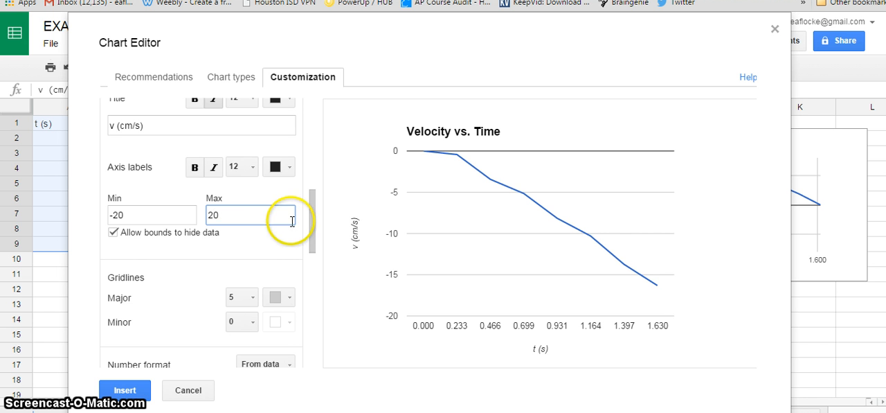
Format the v (cm/s) series with a red line and a line thickness of 4px.
left_click_drag(315, 241, 304, 296)
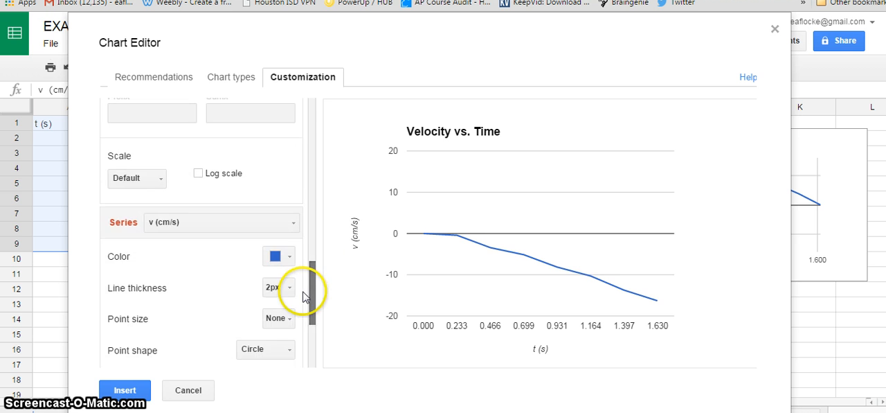
left_click(287, 257)
left_click(290, 119)
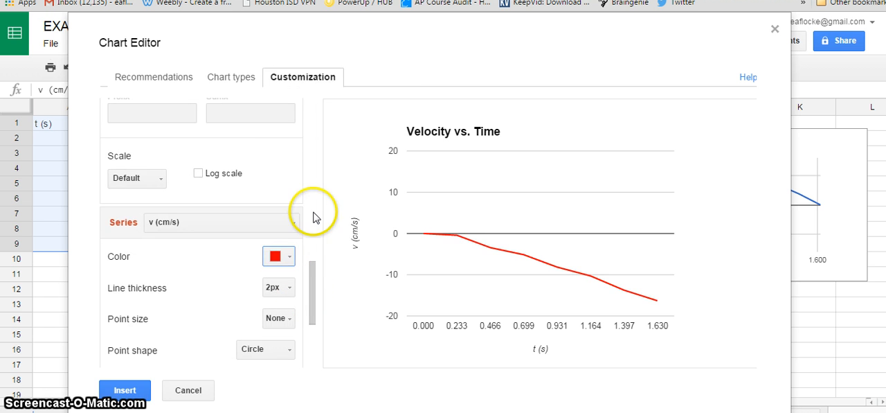
scroll(313, 277, "down", 2)
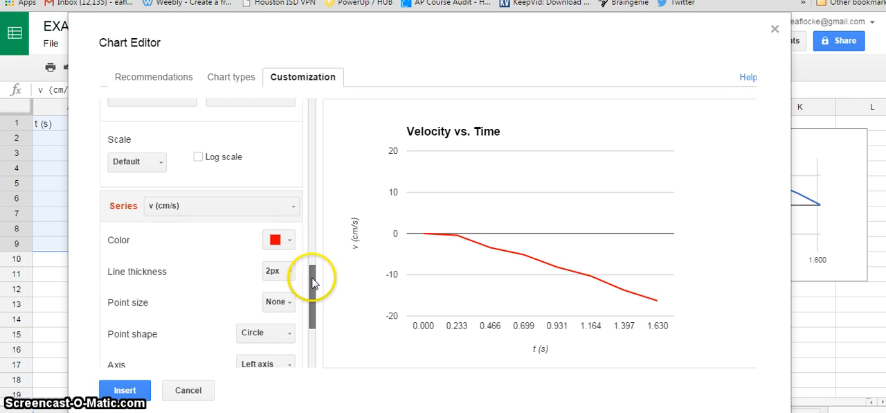
left_click(277, 260)
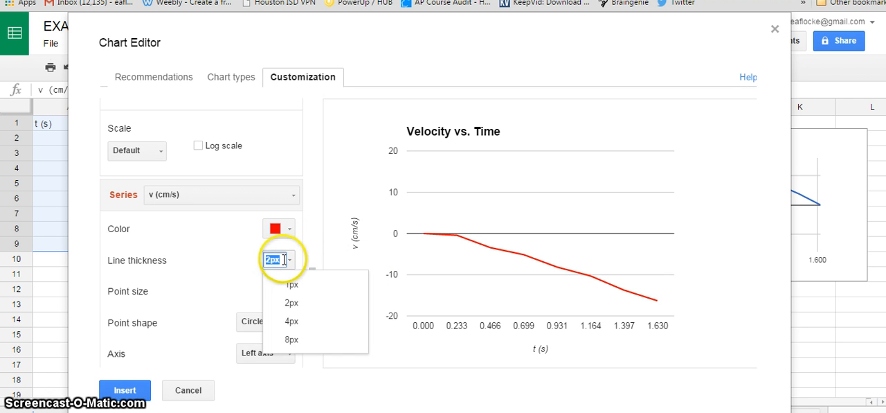
left_click(292, 321)
Insert the finished velocity chart into the sheet and shrink it to uncover data columns A to E.
scroll(313, 285, "down", 3)
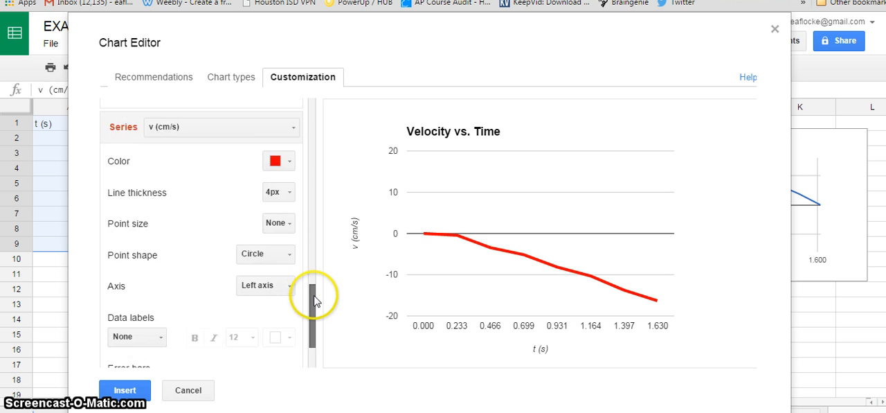
scroll(309, 311, "down", 2)
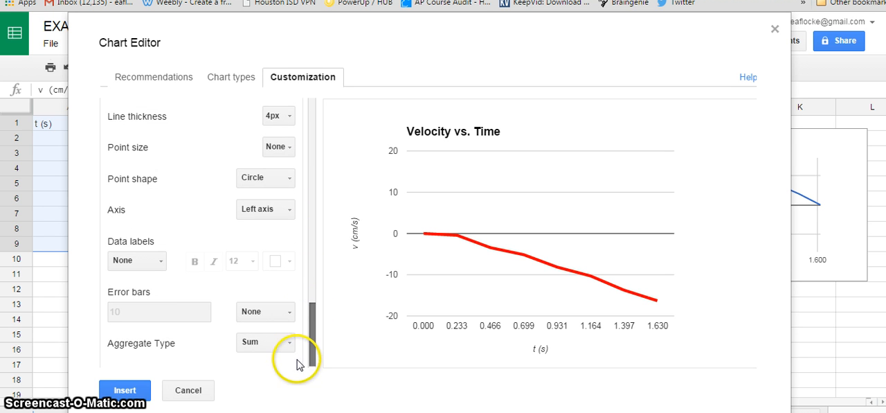
left_click(125, 389)
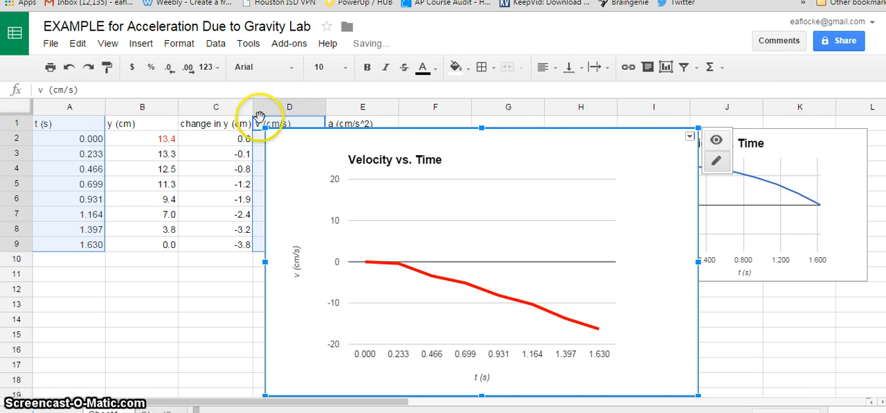
left_click_drag(266, 128, 380, 199)
left_click(485, 380)
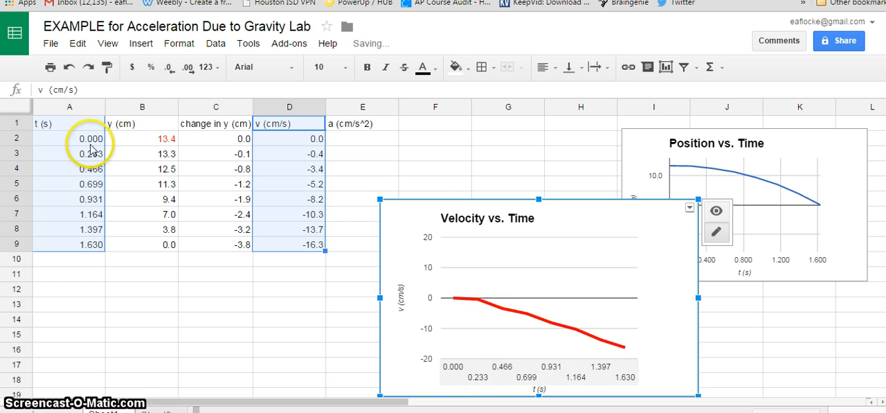
Reduce the time values in column A to one decimal place.
left_click(84, 110)
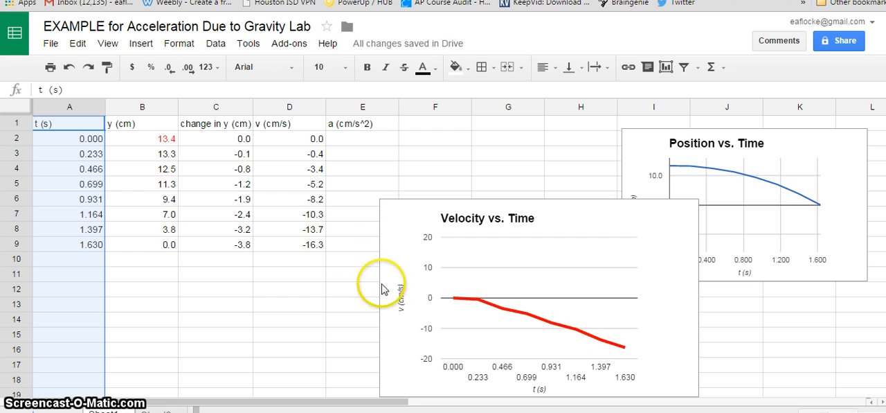
left_click(169, 68)
left_click(169, 68)
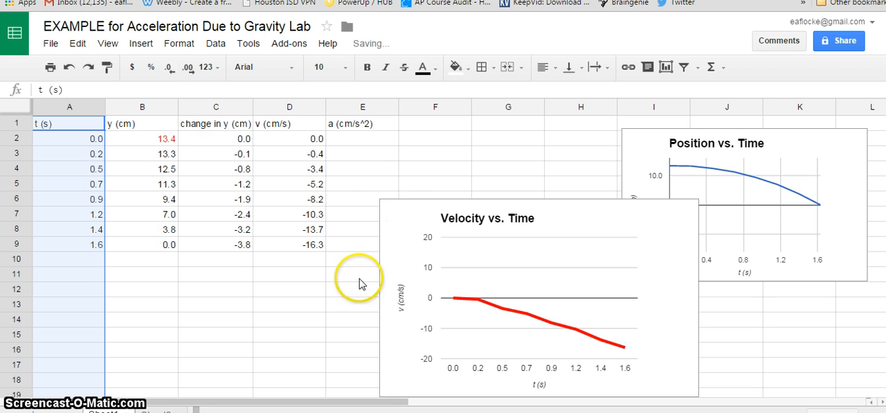
Shrink the Velocity vs. Time chart further and place it between the data table and the Position vs. Time chart without overlap.
left_click(389, 213)
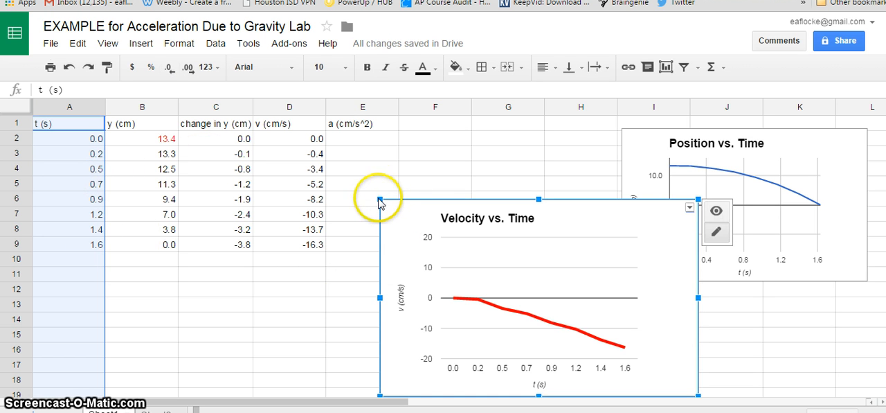
left_click_drag(378, 197, 411, 181)
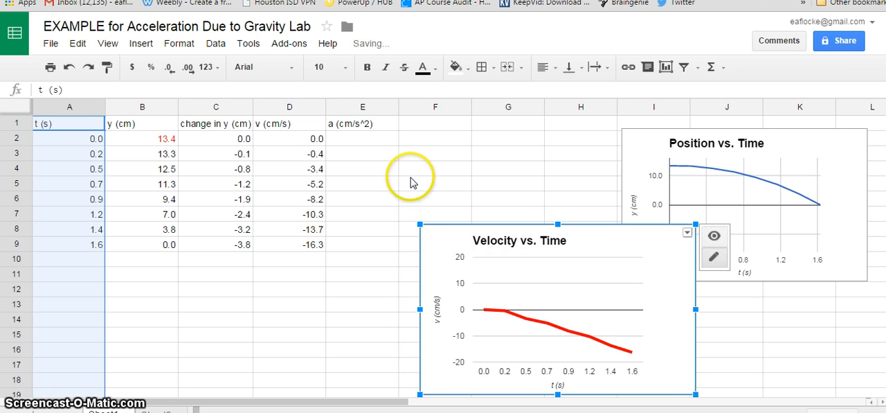
left_click_drag(400, 153, 398, 188)
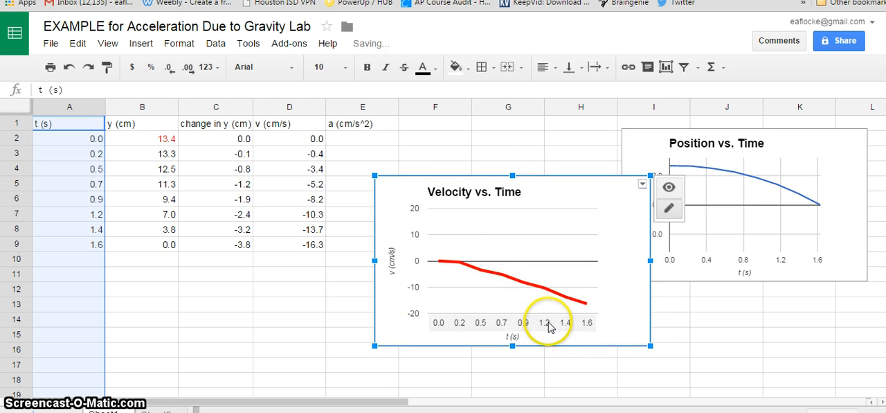
left_click_drag(650, 344, 602, 313)
mouse_move(592, 249)
left_mouse_down()
mouse_move(601, 222)
mouse_move(600, 240)
left_mouse_up()
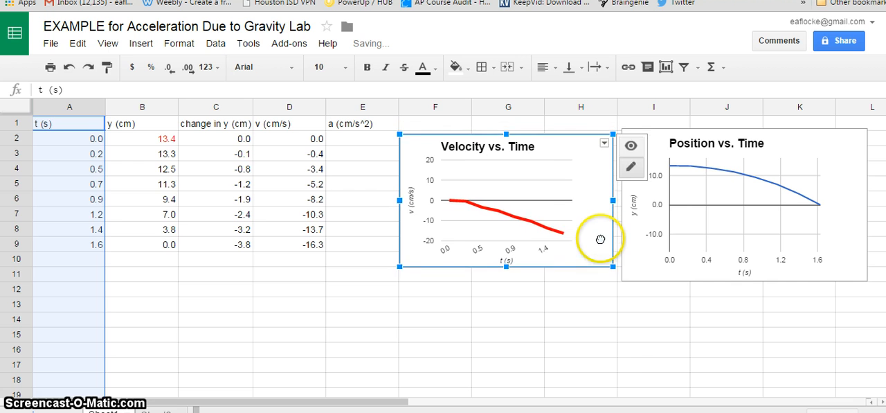
left_click(628, 350)
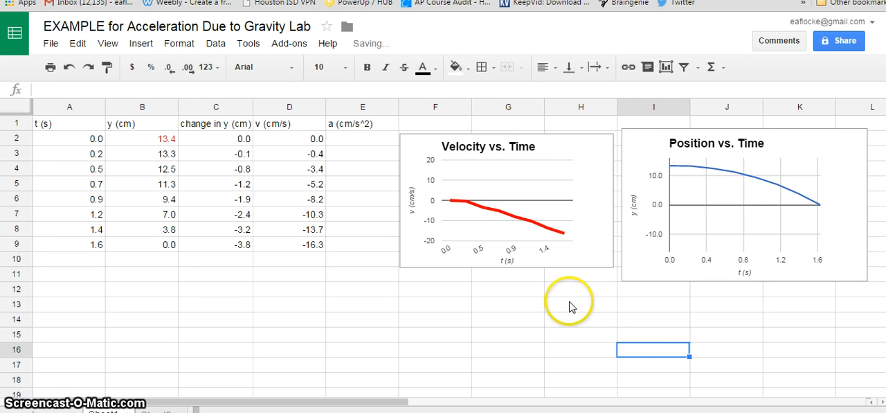